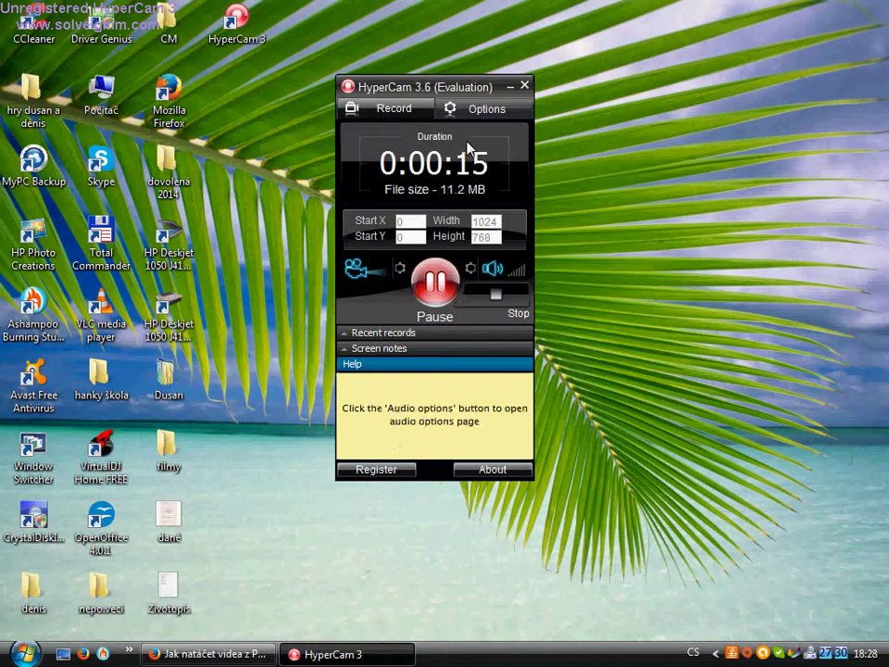
Step: Minimize the HyperCam 3 recorder window so only its tray controls remain while recording
left_click(525, 85)
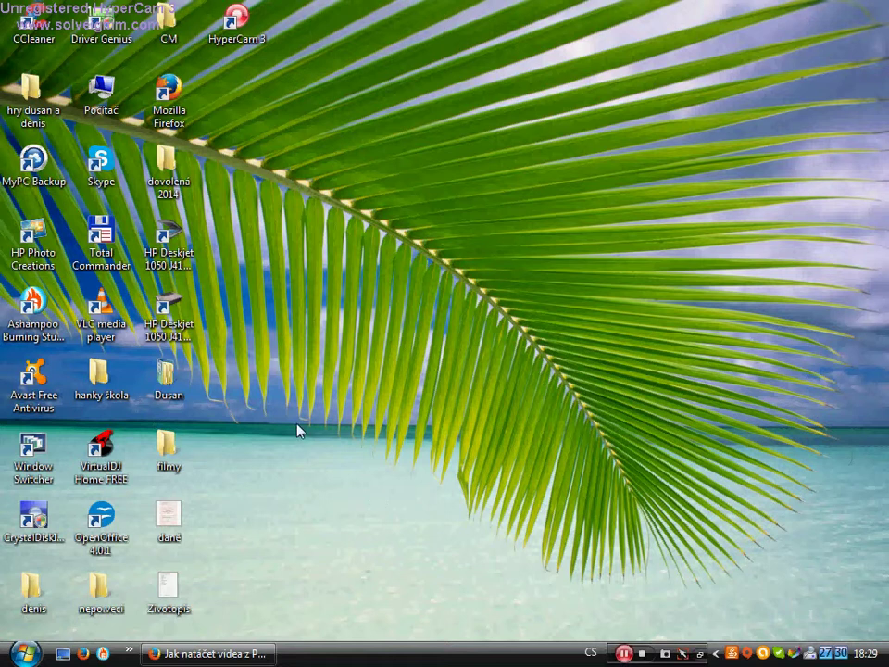
Step: Move the HyperCam 3 shortcut out and back to the top row, then open the nepo.veci folder
left_click_drag(236, 20, 510, 319)
left_click(417, 353)
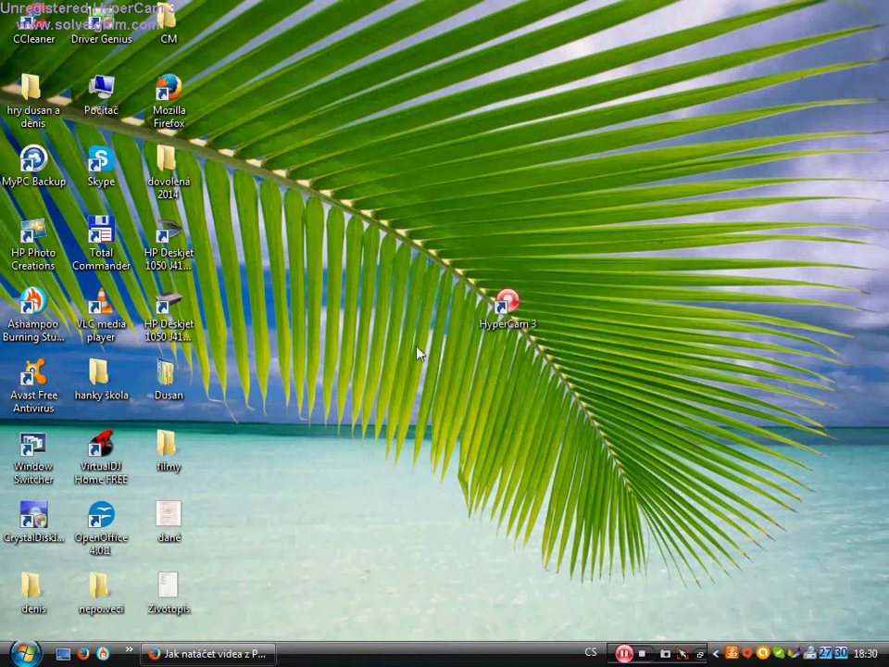
left_click(508, 306)
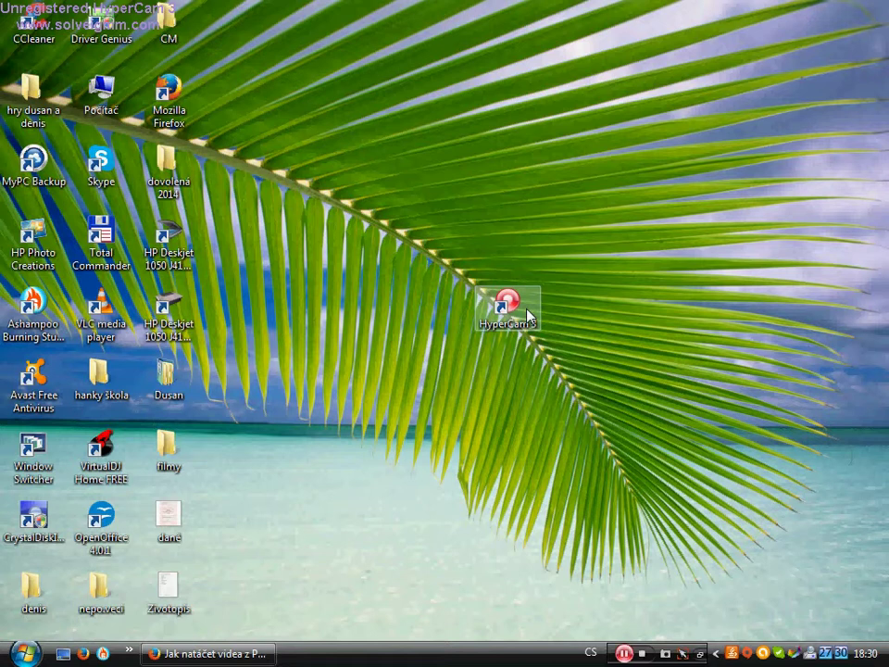
left_click_drag(508, 305, 236, 16)
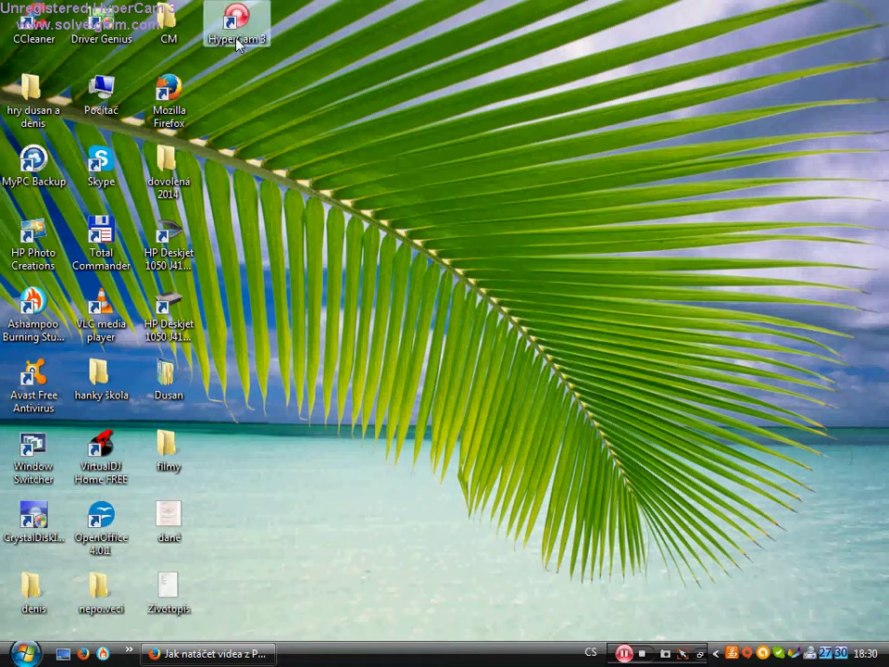
double_click(99, 589)
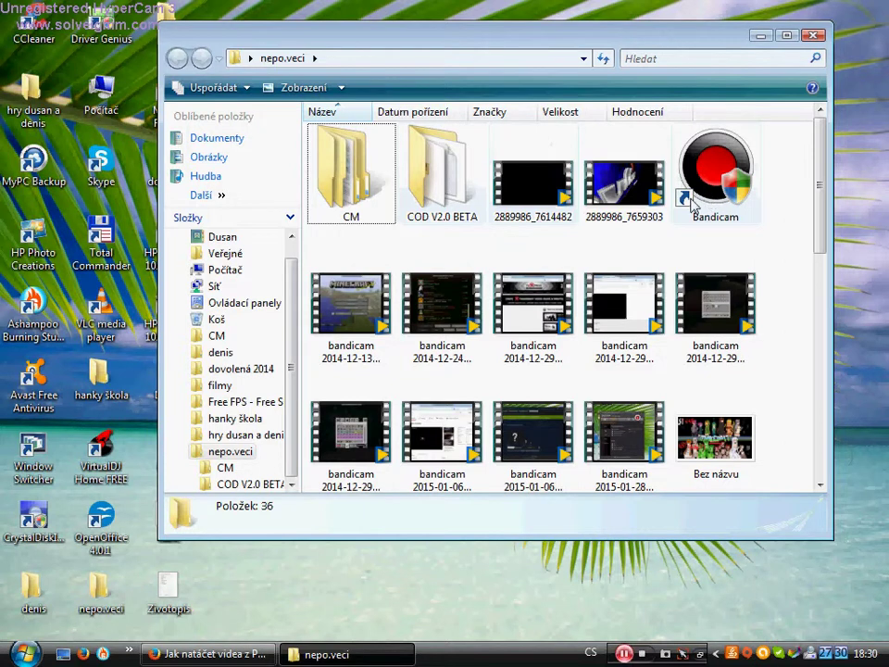
Step: Scroll the nepo.veci list down to the LogMeIn Hamachi shortcut, then minimise the folder window
scroll(815, 162, "down", 1)
left_click_drag(815, 162, 816, 258)
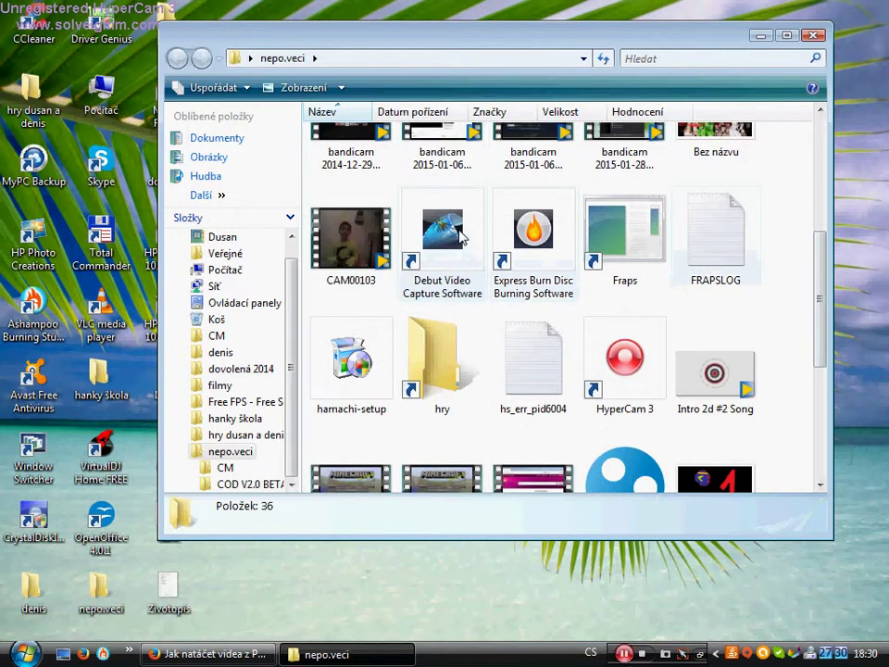
left_click_drag(816, 290, 822, 407)
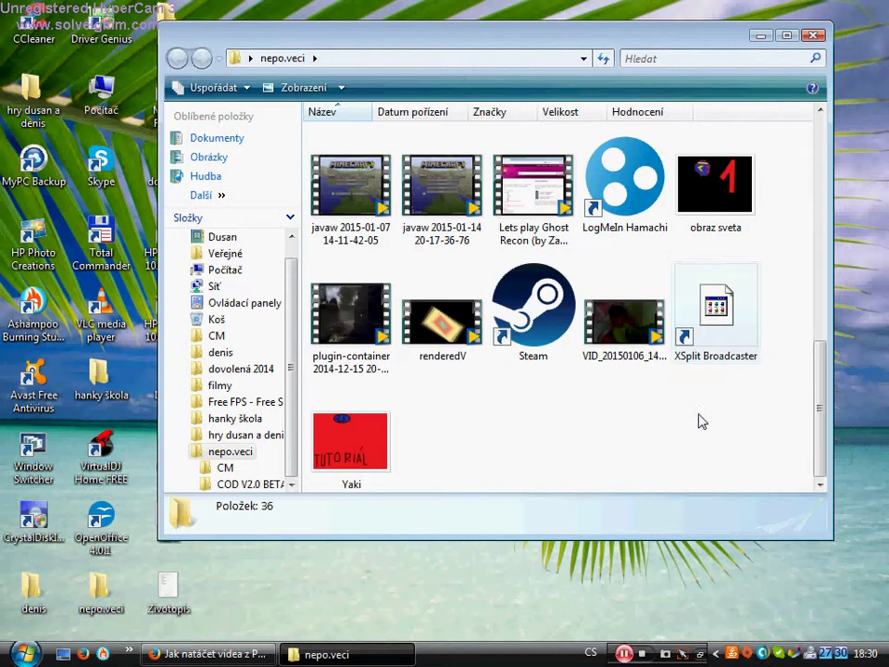
left_click(760, 37)
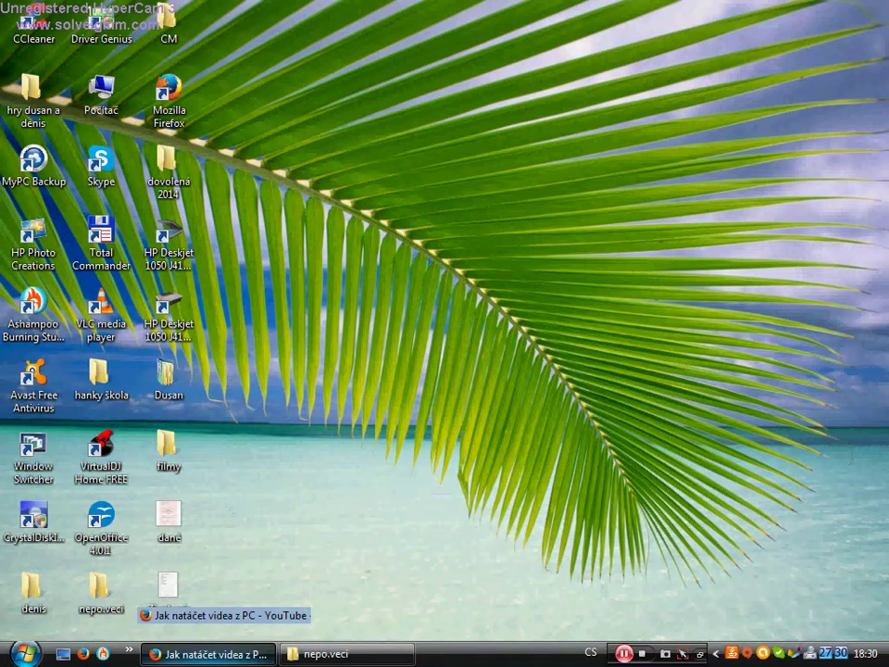
Step: Open YouTube Studio from the account menu in Firefox, then minimise Firefox
left_click(213, 654)
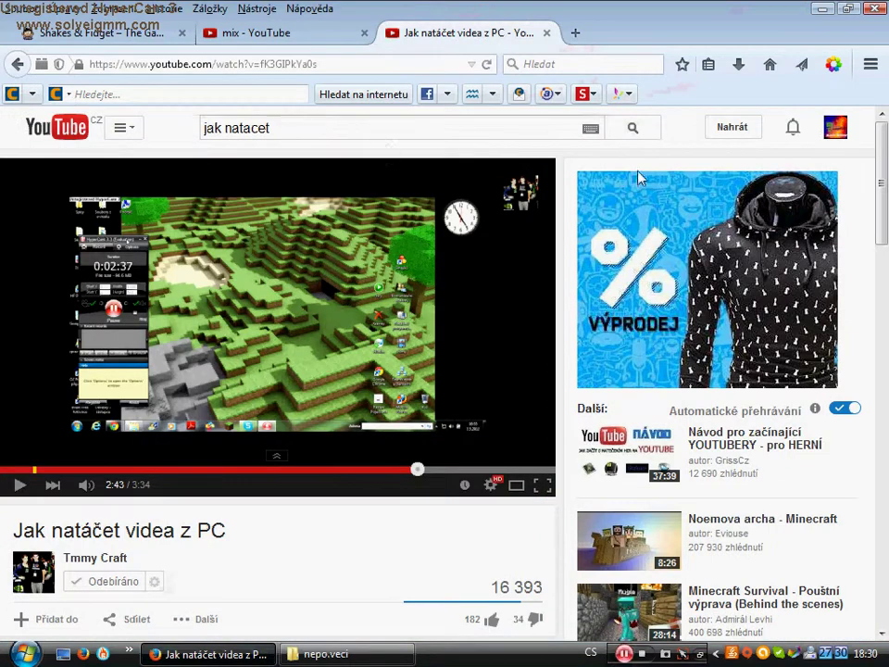
left_click(836, 132)
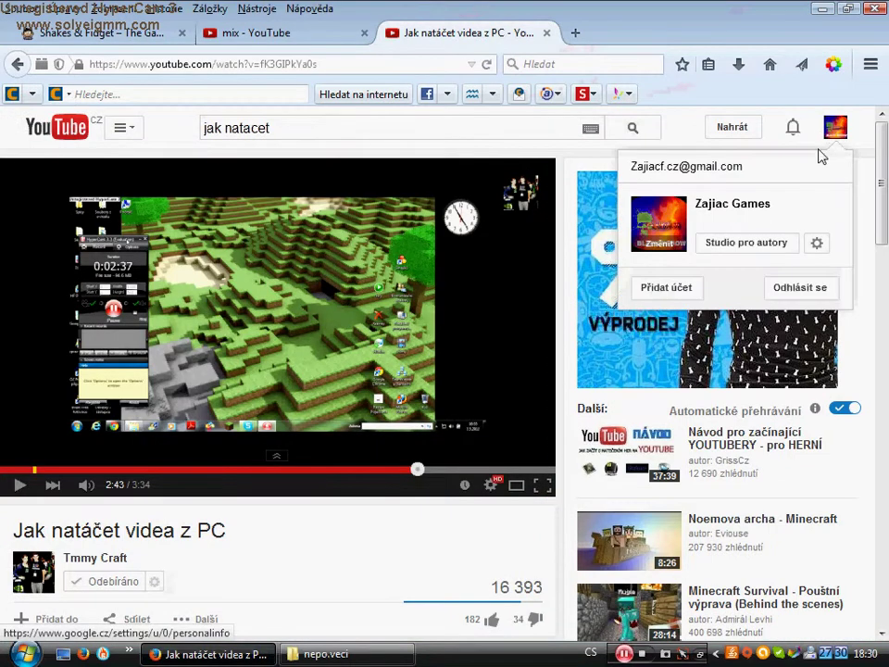
left_click(722, 251)
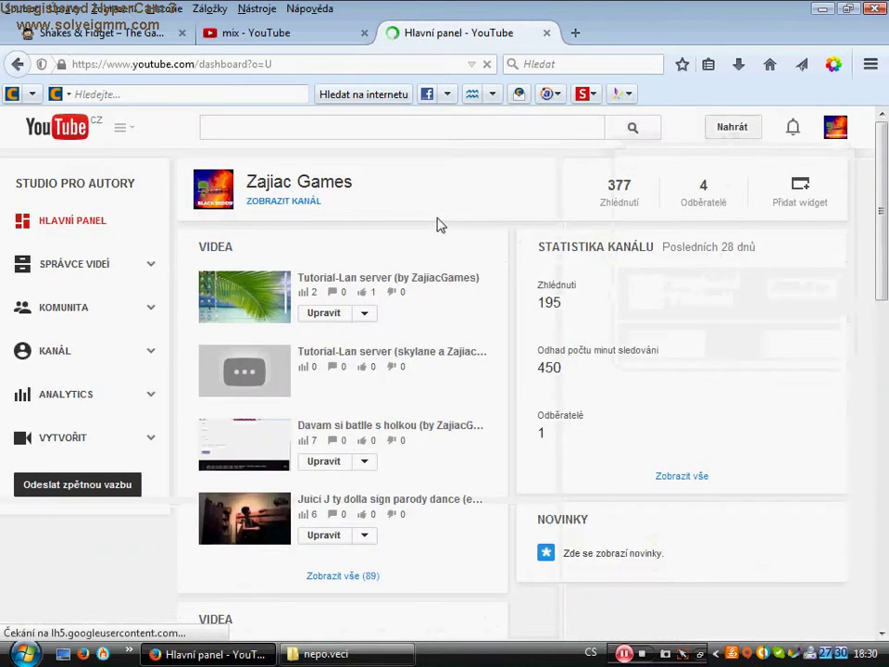
left_click(822, 8)
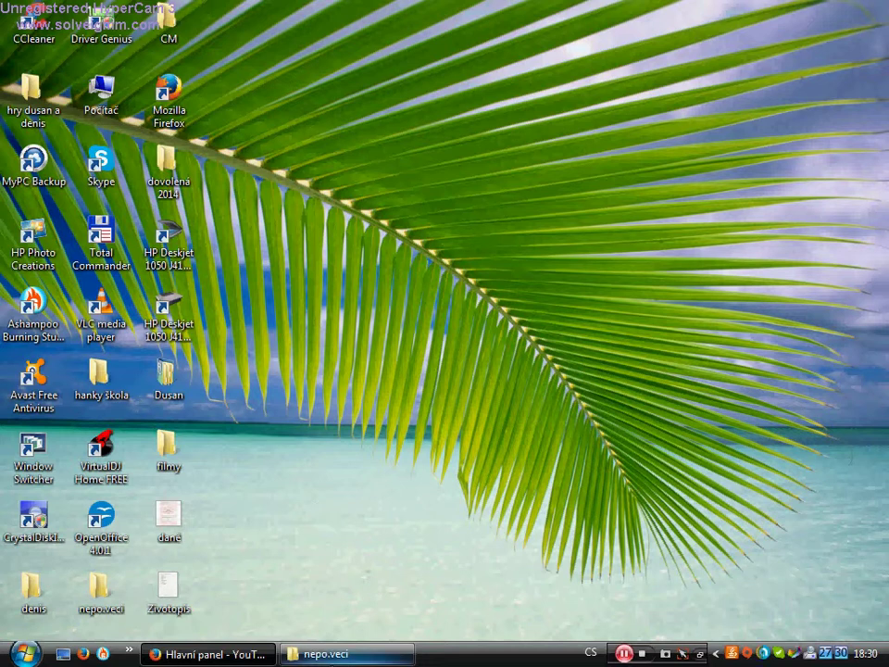
Step: Restore nepo.veci, launch LogMeIn Hamachi from its shortcut, and close the folder window
right_click(312, 657)
left_click(312, 656)
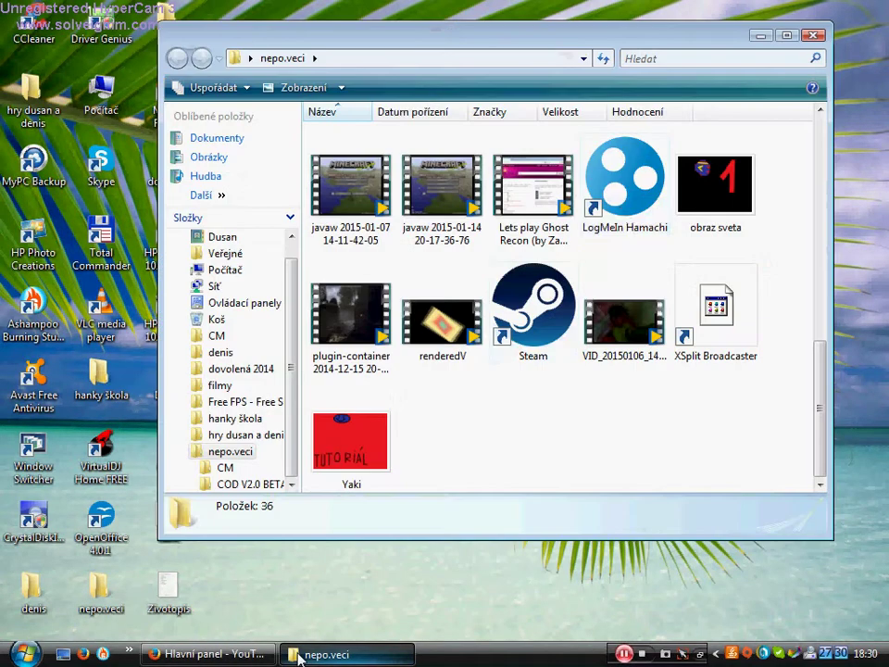
left_click(623, 214)
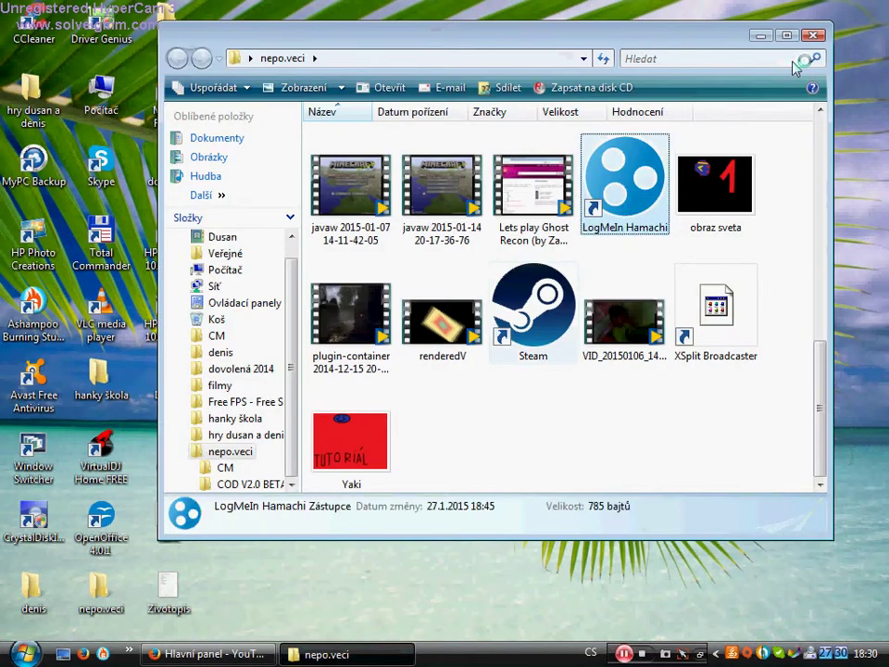
left_click(812, 36)
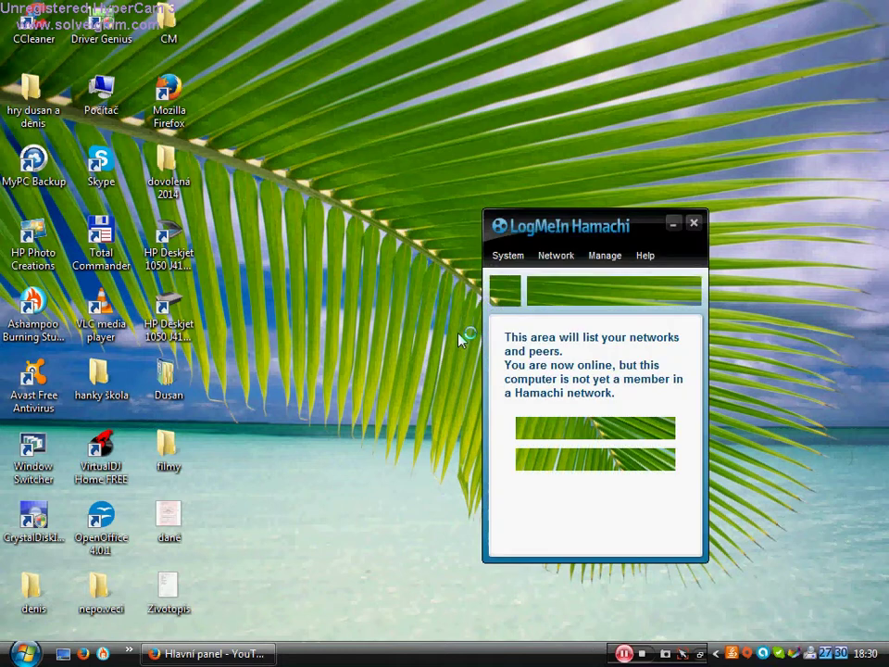
Step: Reposition the Hamachi window and power Hamachi off and back on
left_click_drag(603, 230, 407, 214)
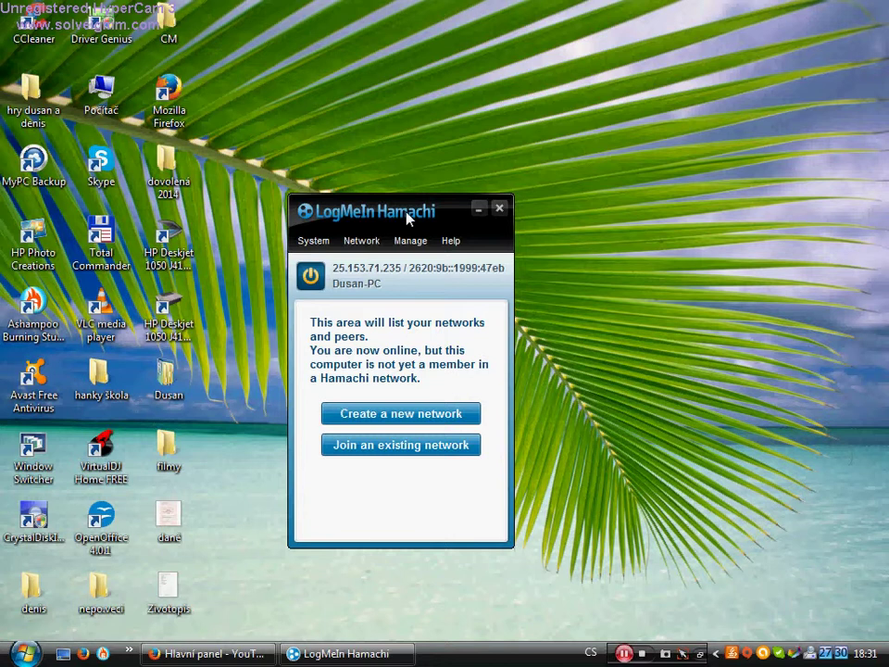
left_click_drag(391, 212, 416, 214)
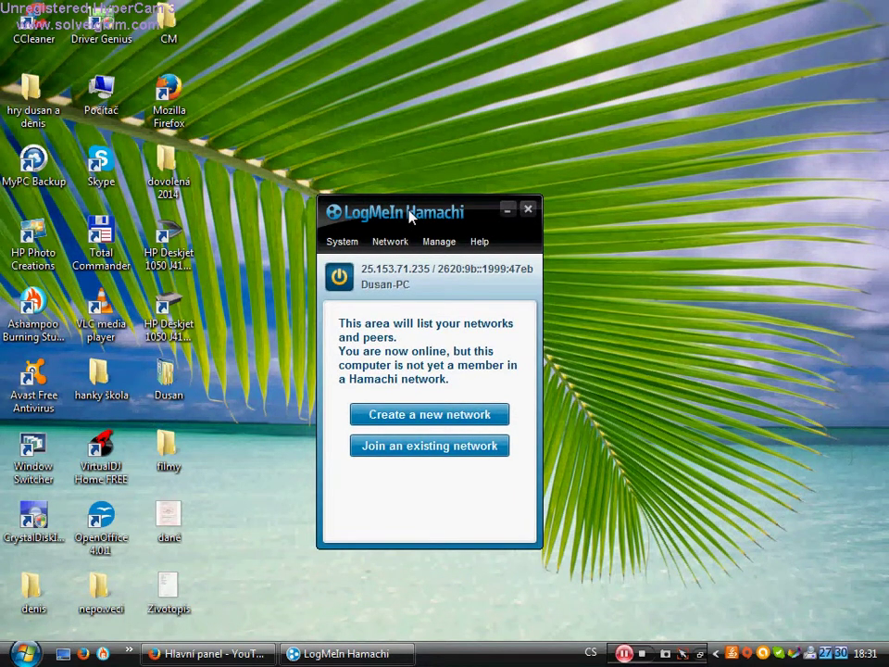
left_click(340, 276)
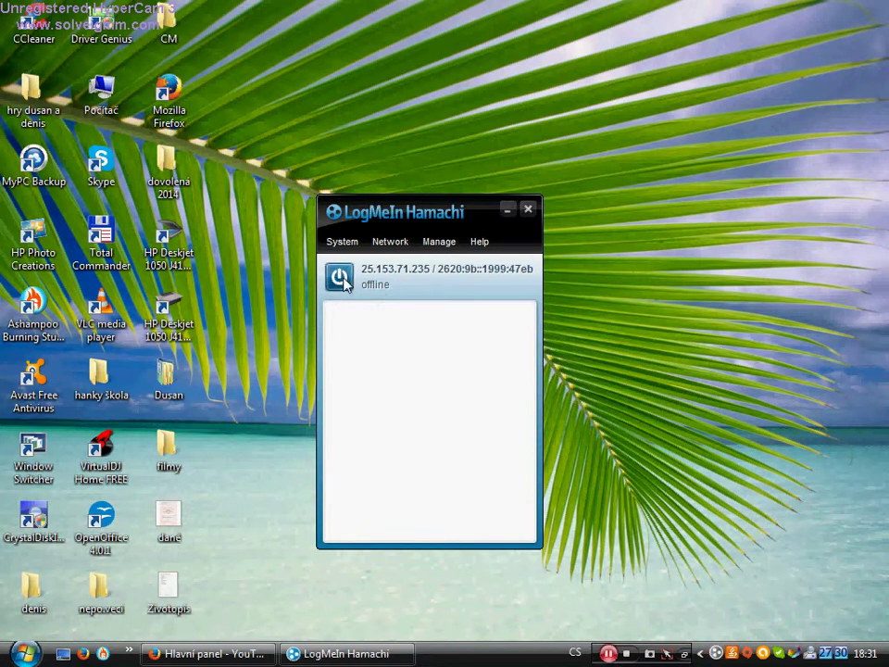
left_click(342, 278)
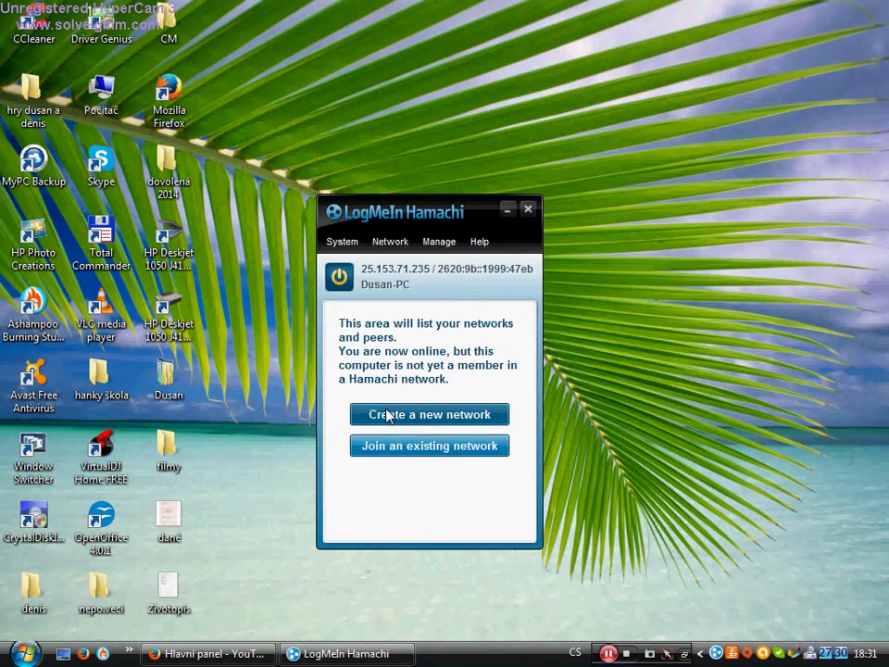
Step: Start a new network named minecraftlanse with a password, lengthening the password after failed attempts
left_click(390, 242)
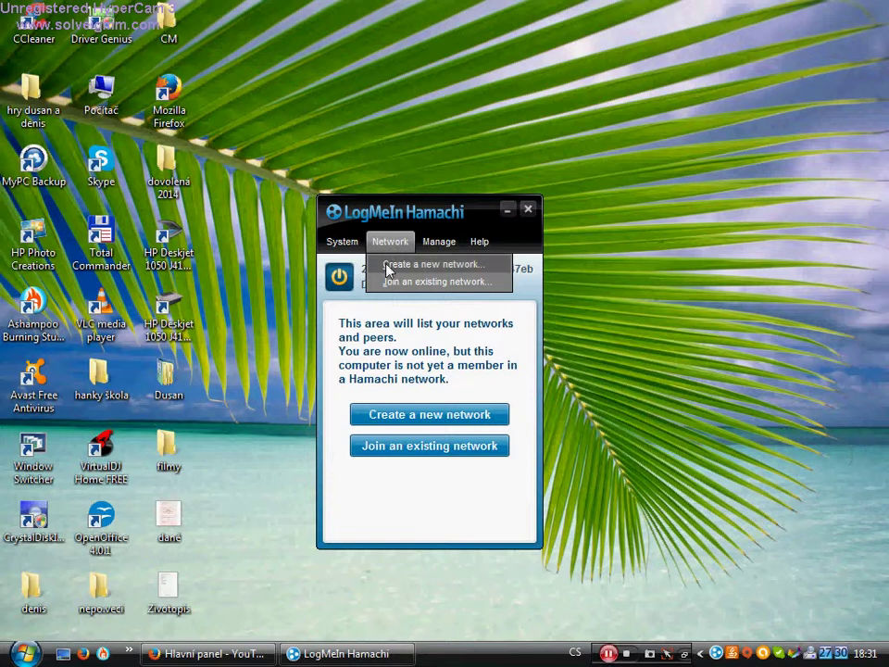
left_click(388, 266)
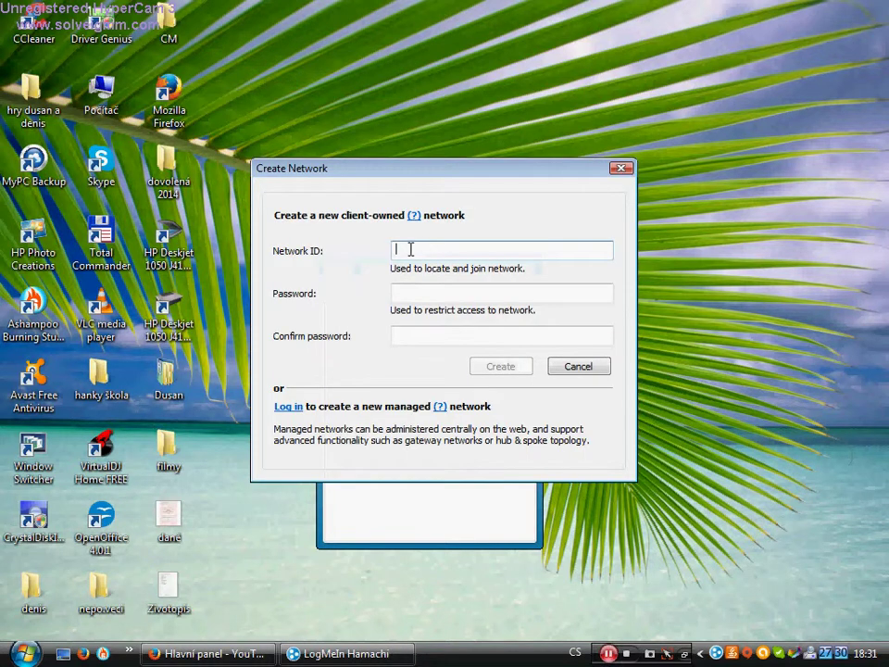
type("mi")
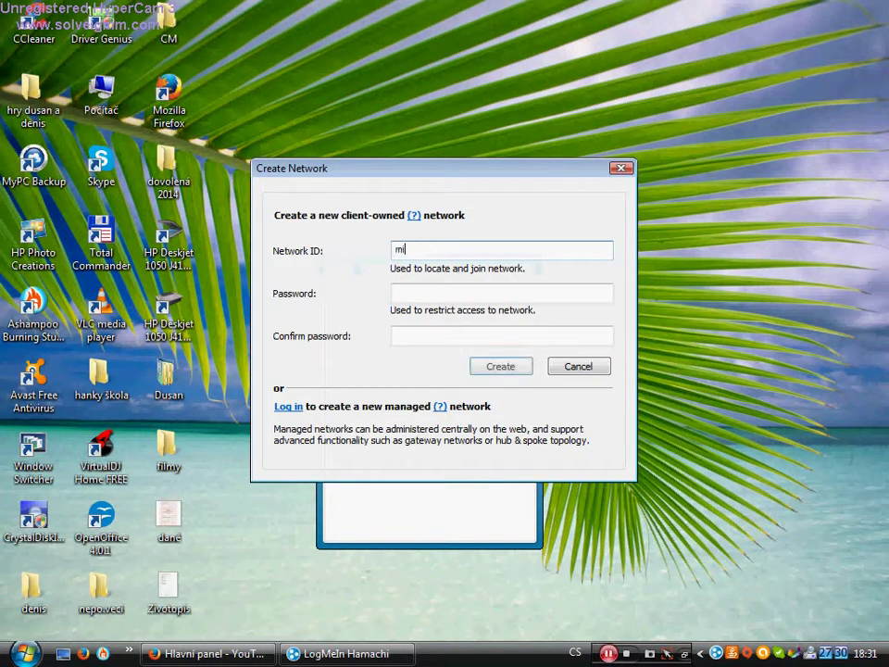
type("necraft")
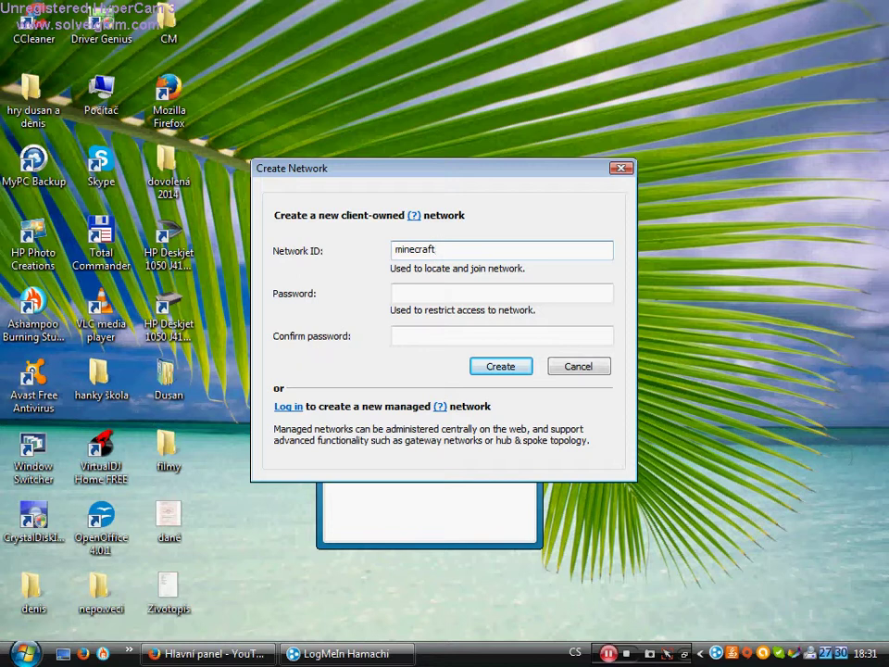
type("lanserver")
left_click(408, 291)
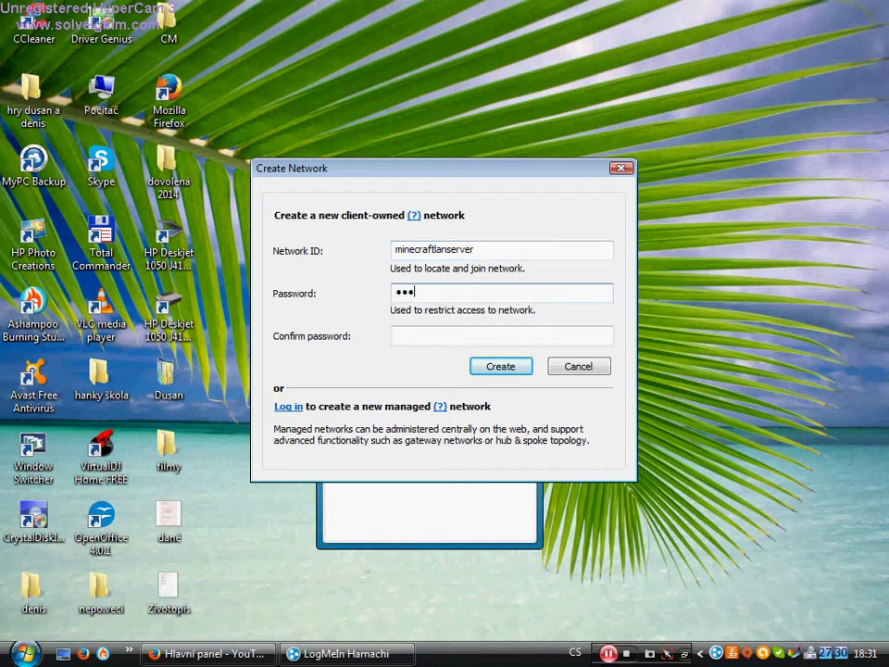
type("•")
left_click(405, 335)
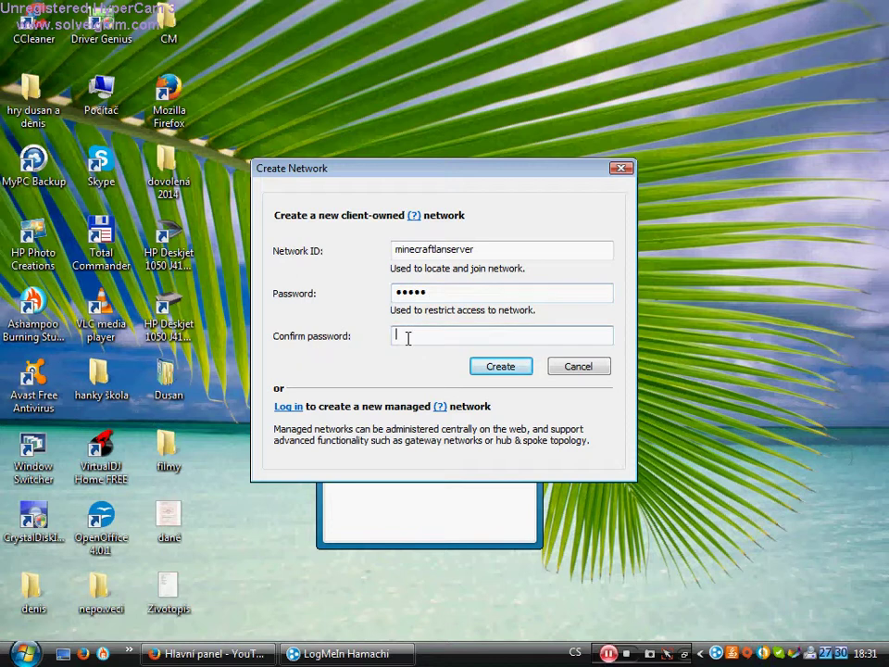
type("•••••")
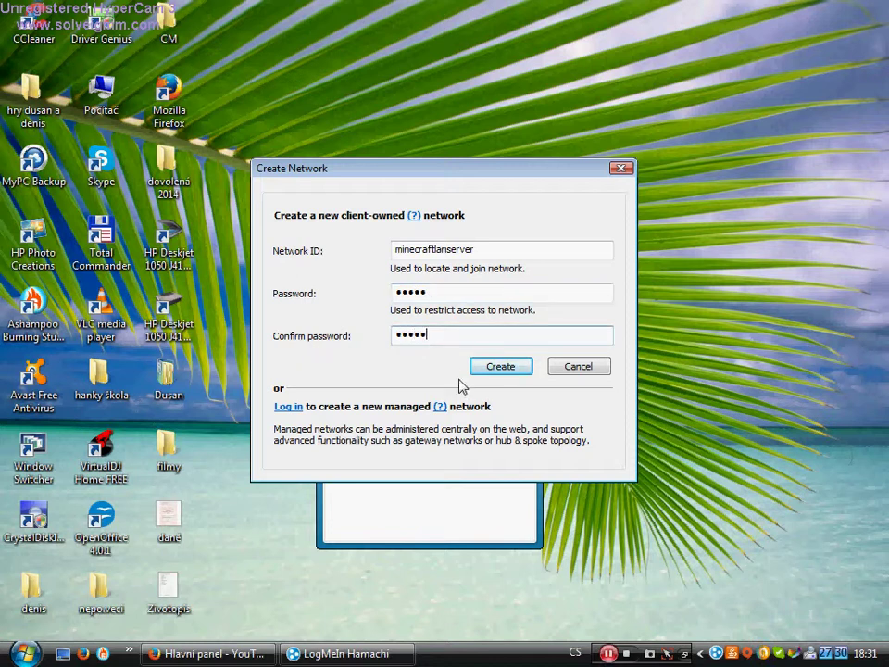
left_click(488, 369)
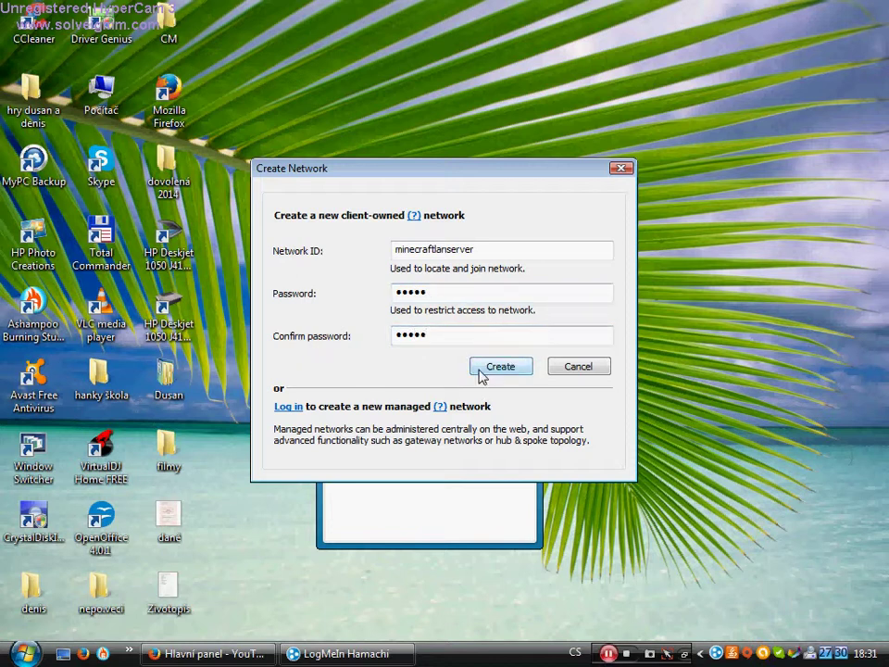
left_click(481, 376)
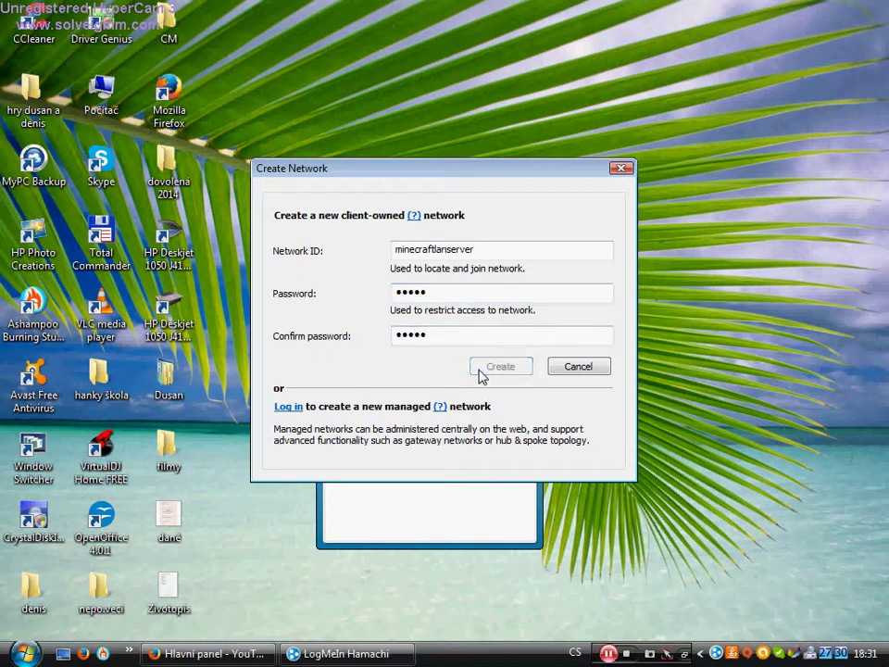
left_click(443, 338)
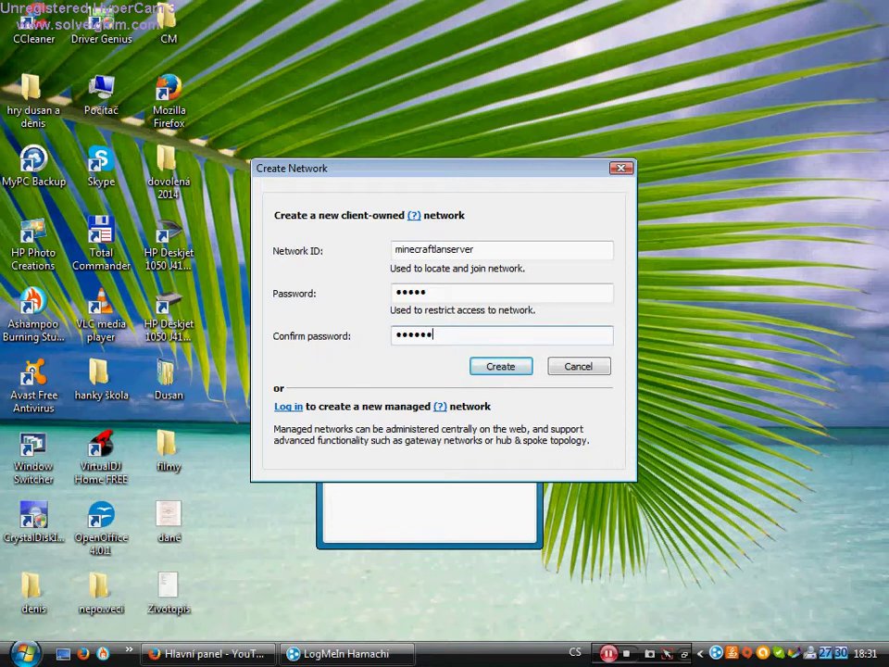
left_click(439, 295)
type("•••")
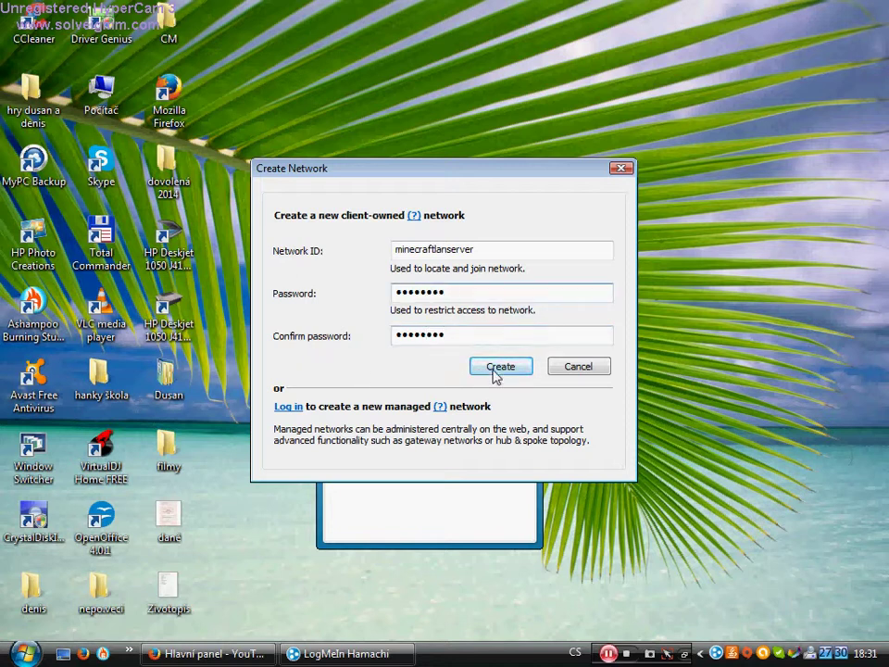
left_click(494, 372)
Step: Change the network ID to lanserverminecraft120 and create the network
left_click(491, 248)
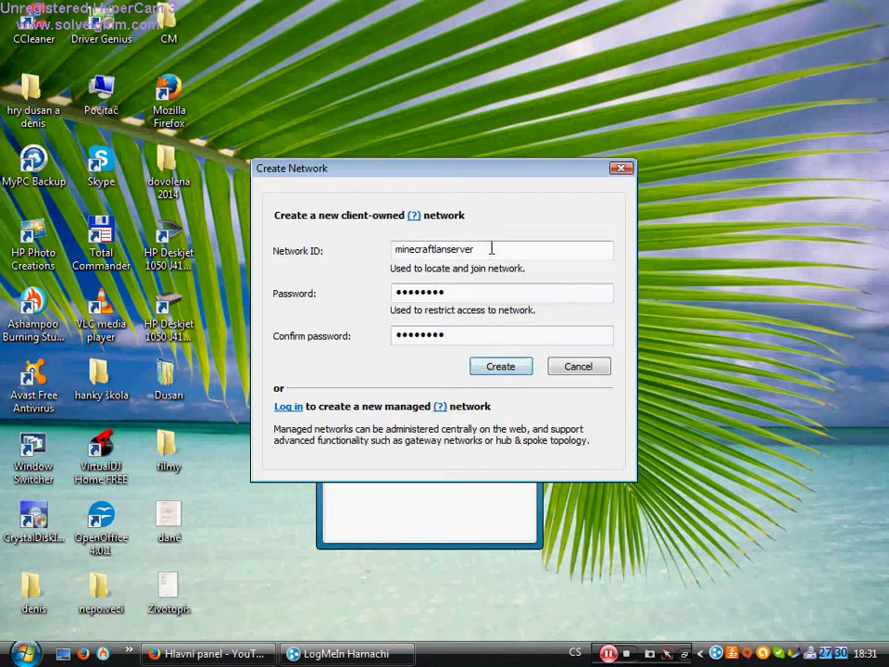
type("123")
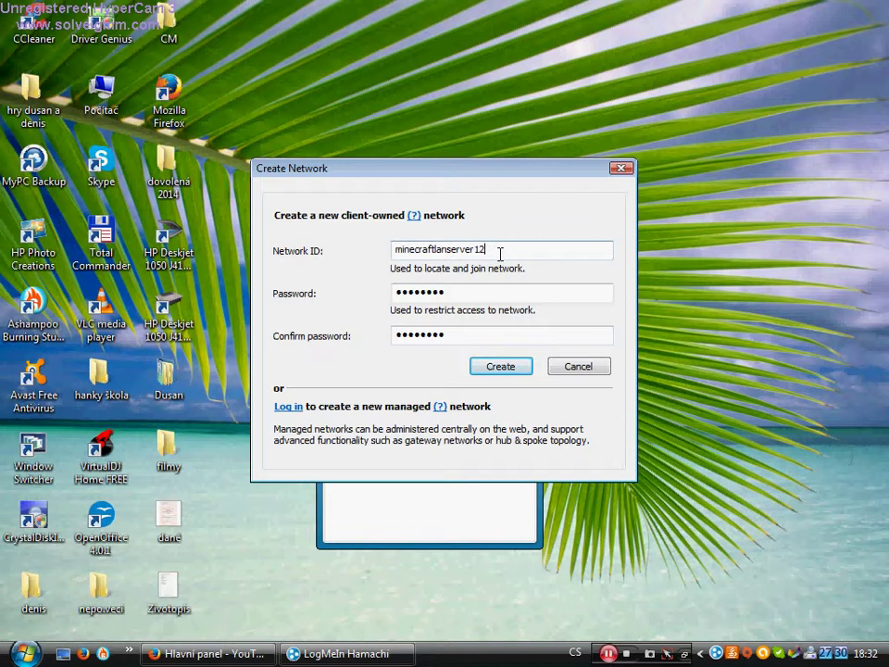
key("BackSpace")
key("BackSpace")
key("BackSpace")
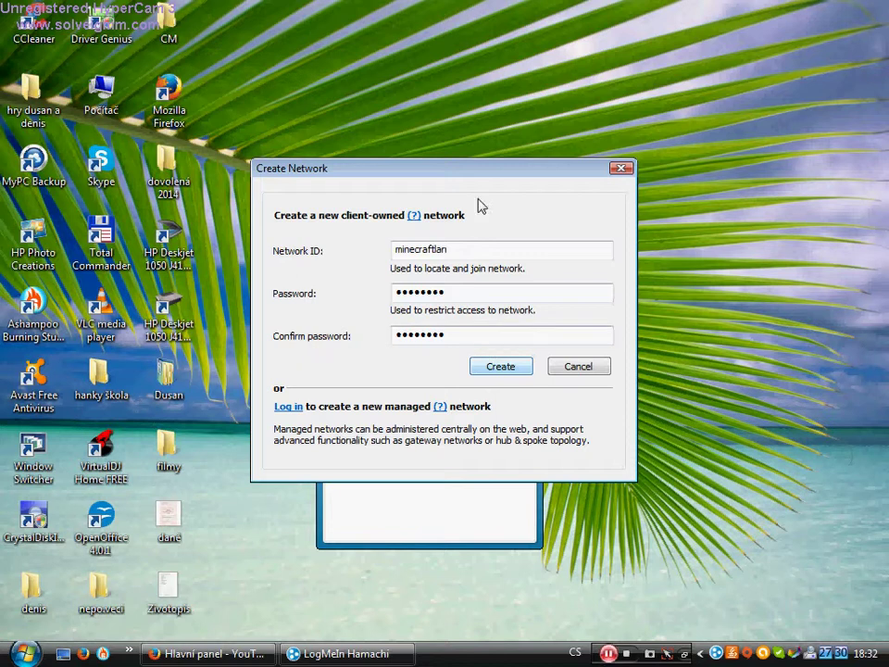
key("BackSpace")
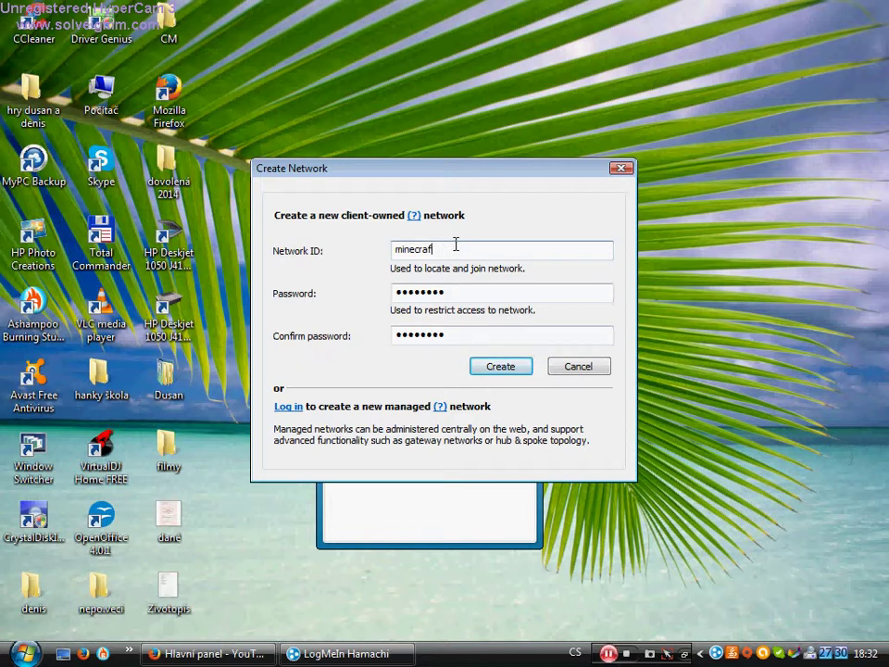
key("BackSpace")
key("BackSpace")
key("BackSpace")
key("BackSpace")
key("BackSpace")
key("BackSpace")
key("BackSpace")
key("BackSpace")
type("lanserver")
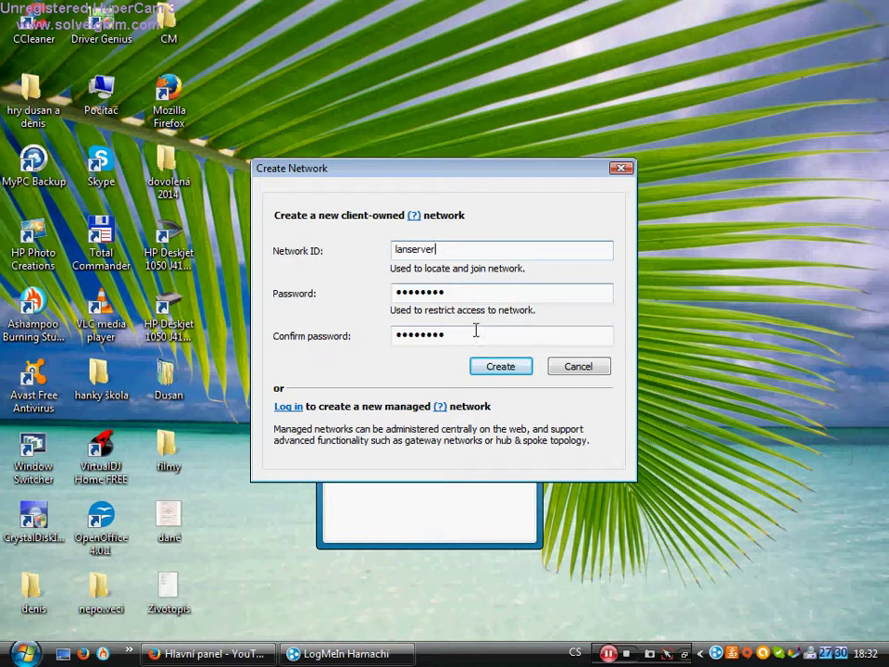
type("minecraft")
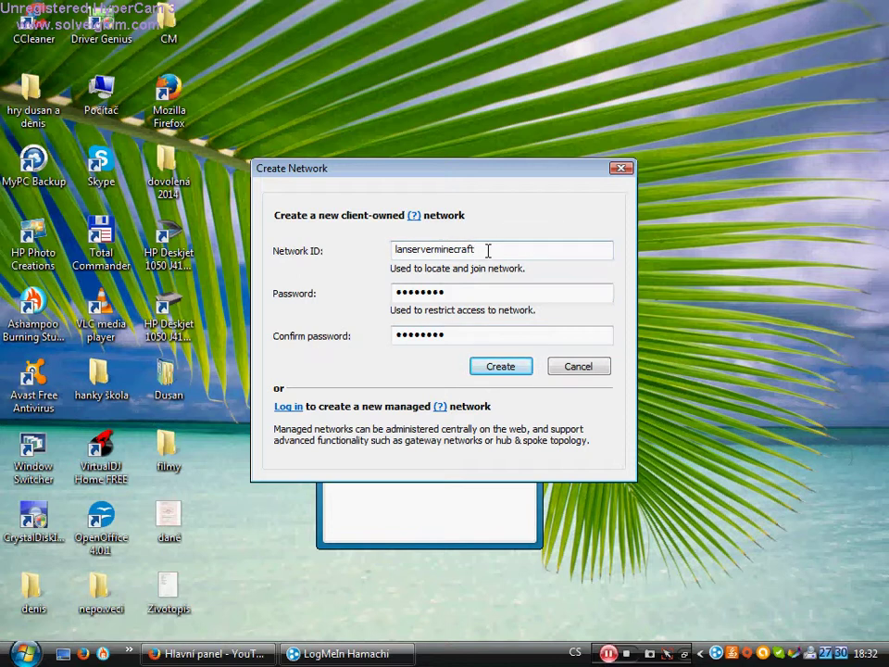
type("120")
left_click(497, 366)
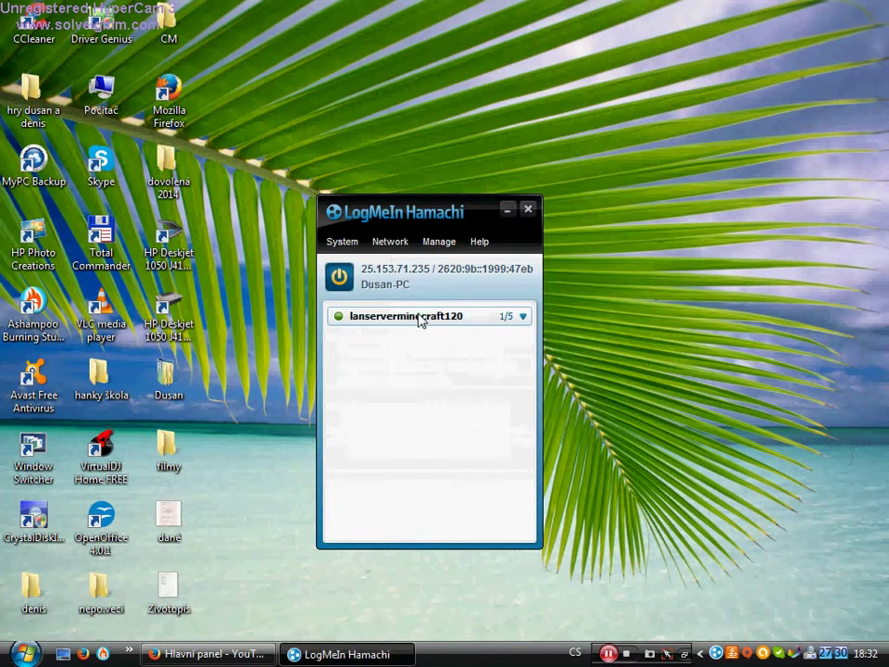
Step: Select the lanserverminecraft120 network and nudge the Hamachi window to the right
left_click(489, 315)
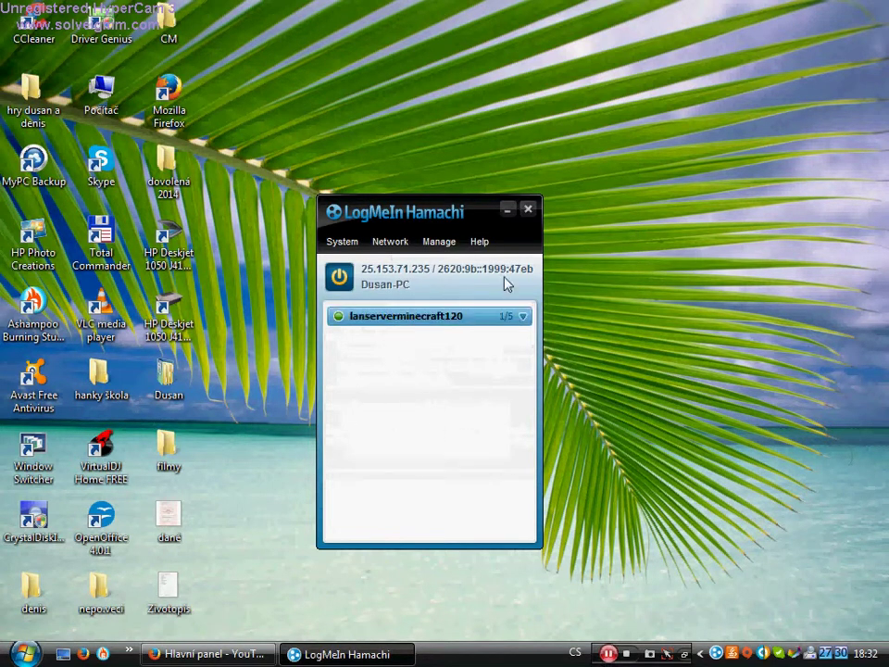
left_click(507, 210)
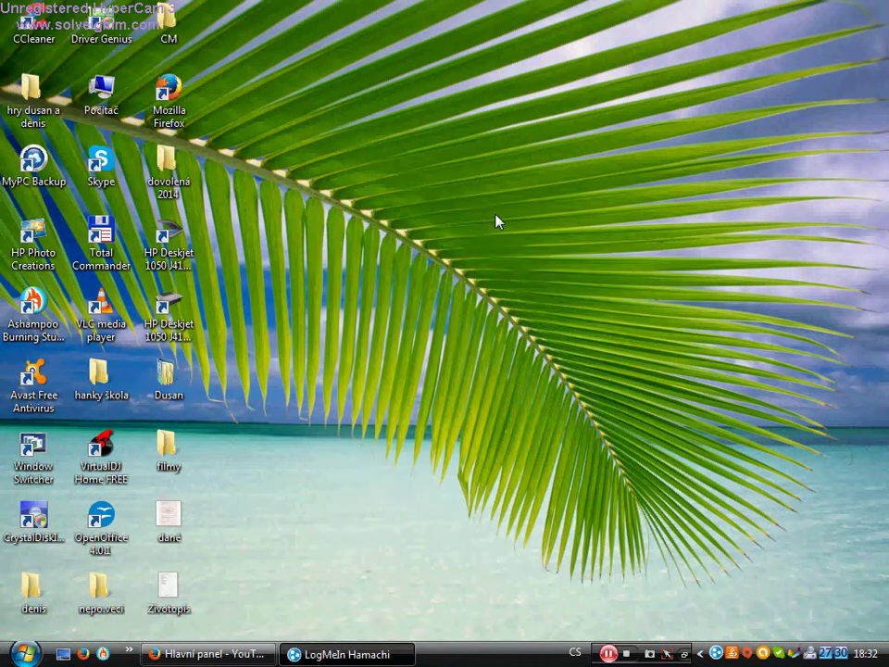
left_click(350, 654)
left_click_drag(400, 228, 437, 235)
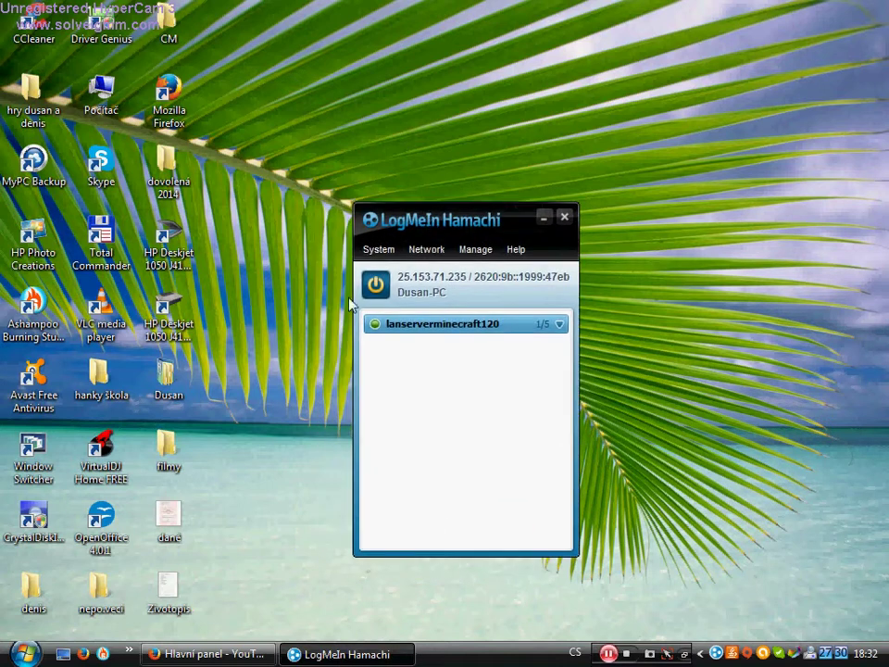
Step: Type the lanserverminecraft network ID into the Join form, then cancel and minimise Hamachi
left_click(427, 250)
left_click(425, 289)
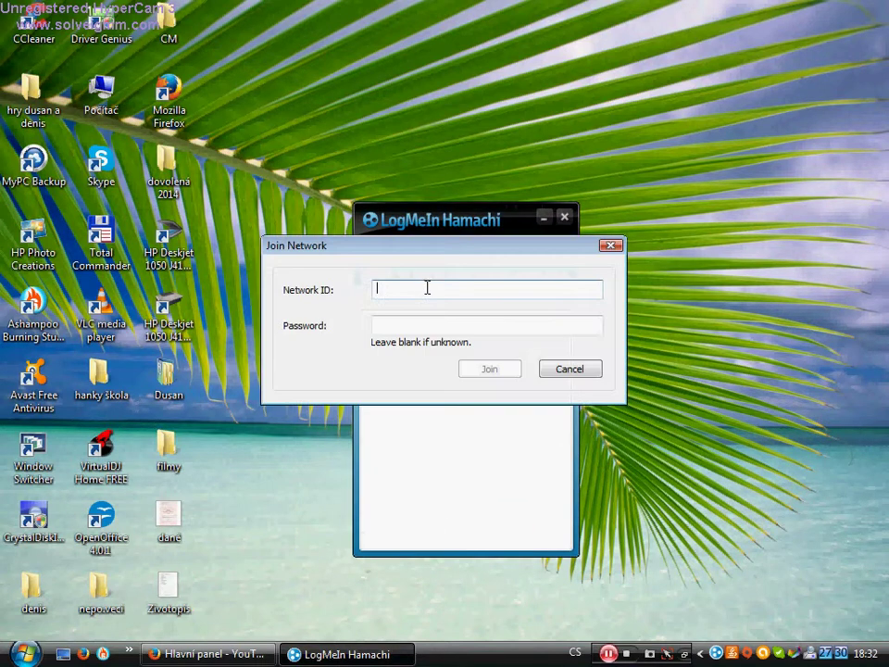
left_click_drag(433, 248, 438, 373)
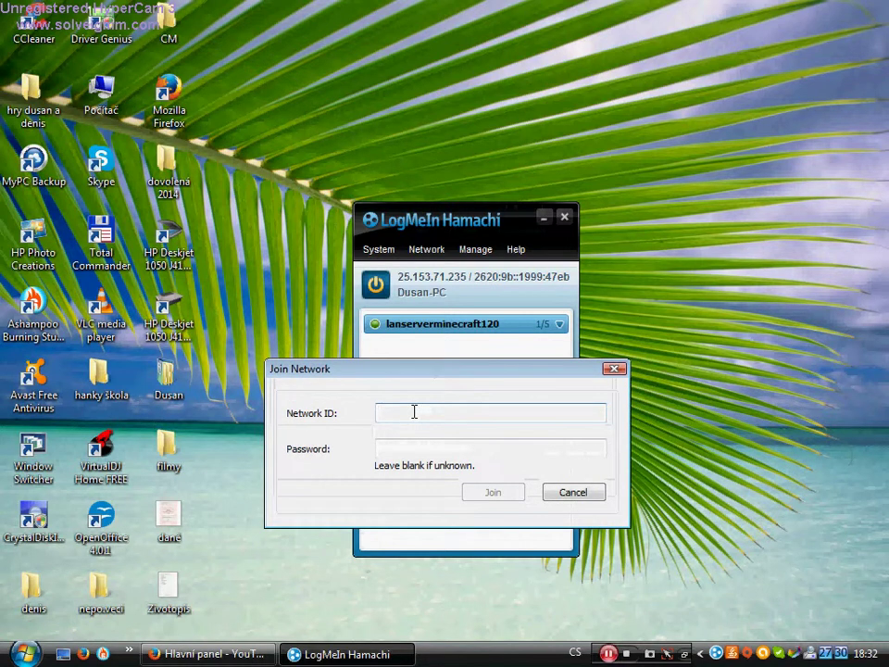
type("lanserv")
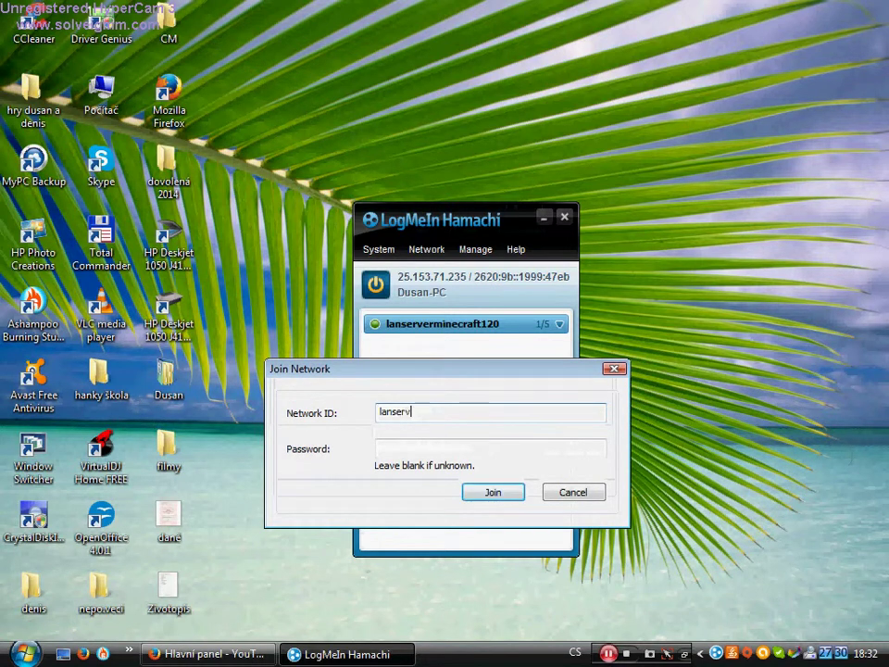
type("erminec")
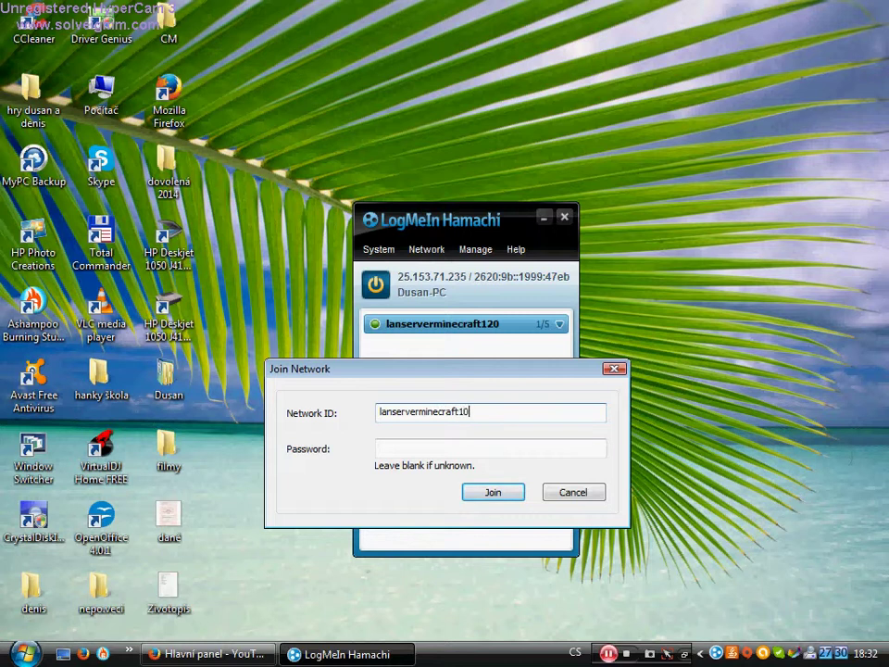
type("raft10")
key("BackSpace")
type("2")
left_click(407, 451)
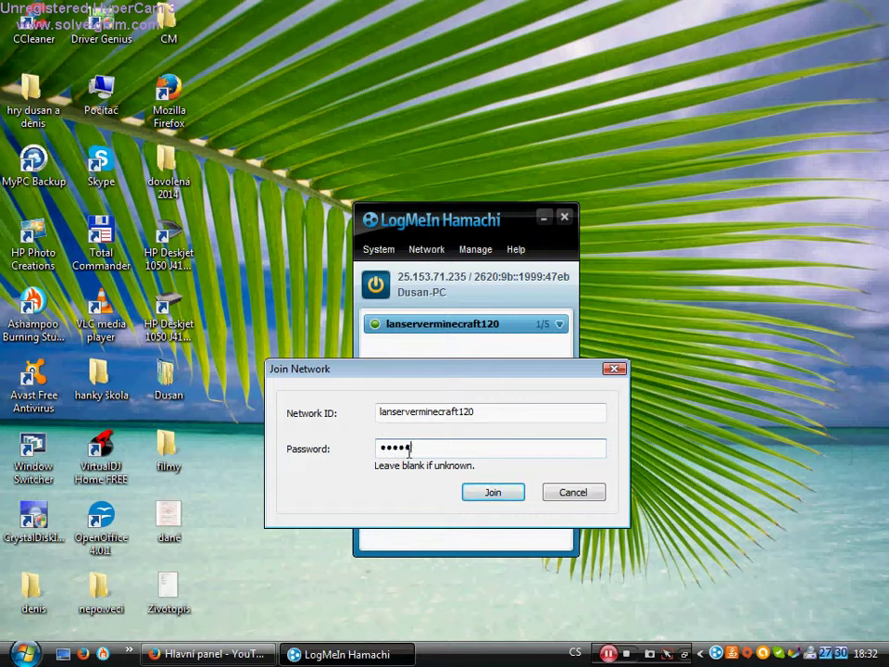
left_click(575, 493)
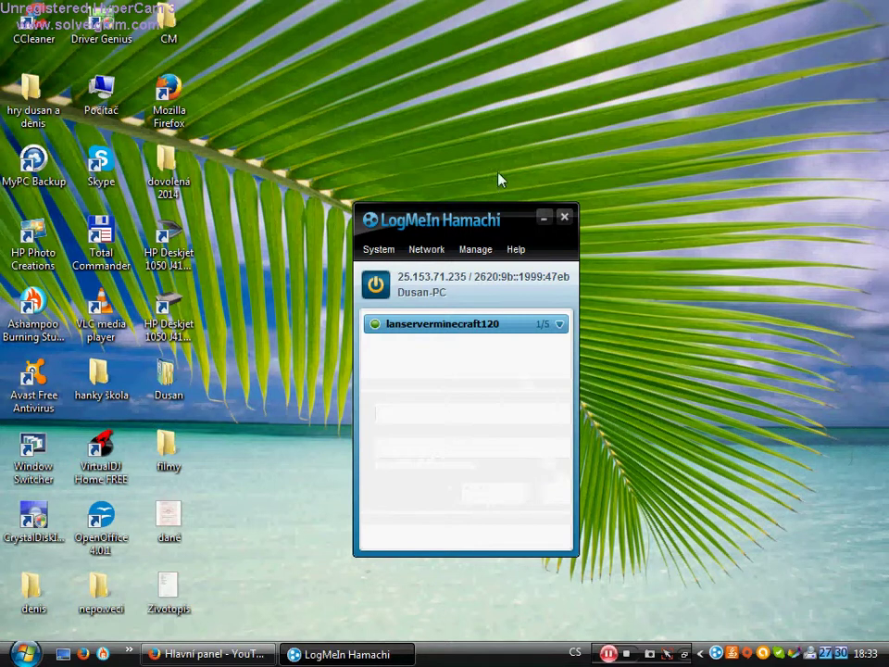
left_click(544, 218)
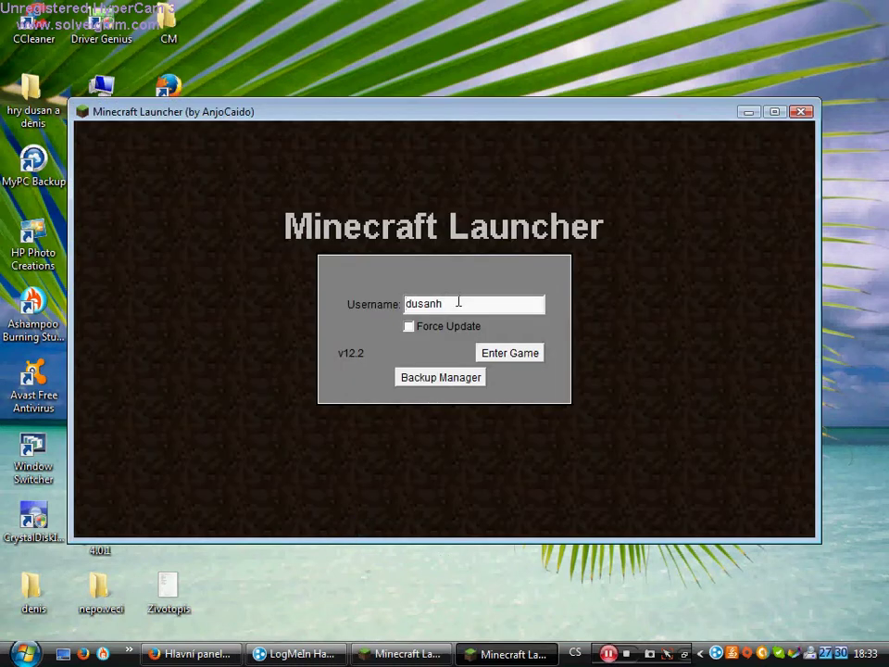
Step: Enter the game with an edited username and load the New World singleplayer save
left_click(512, 359)
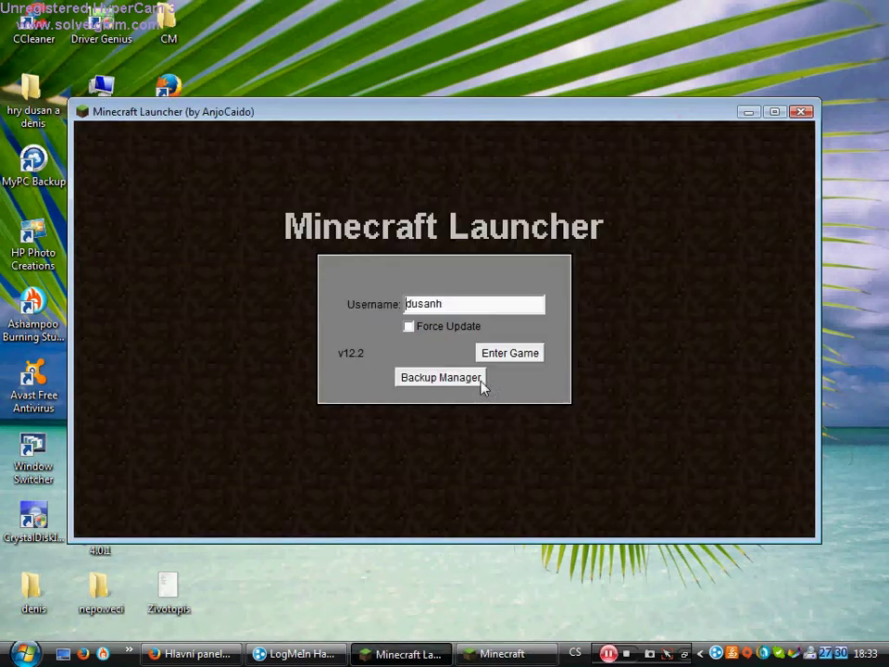
left_click(458, 302)
key("BackSpace")
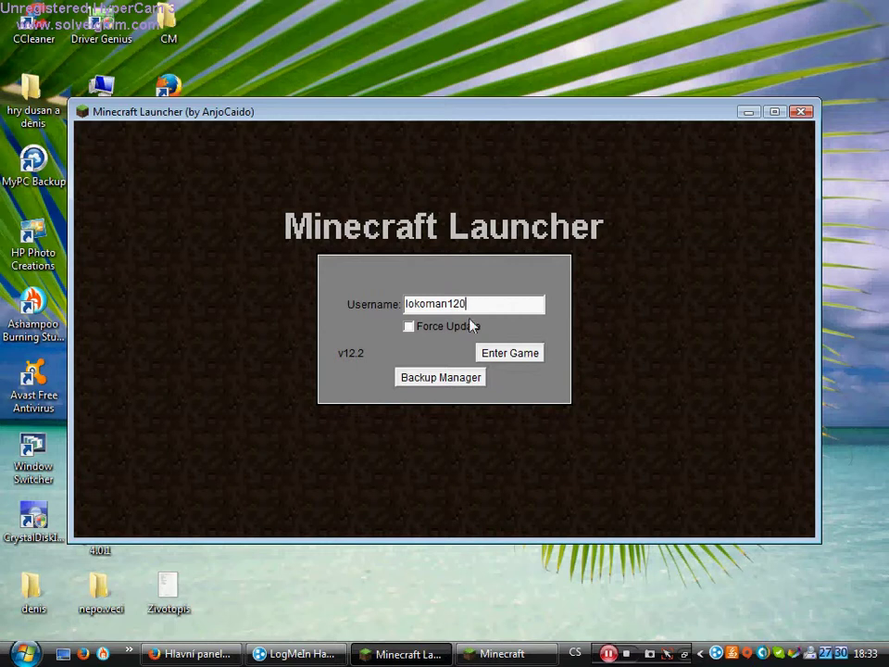
left_click(508, 353)
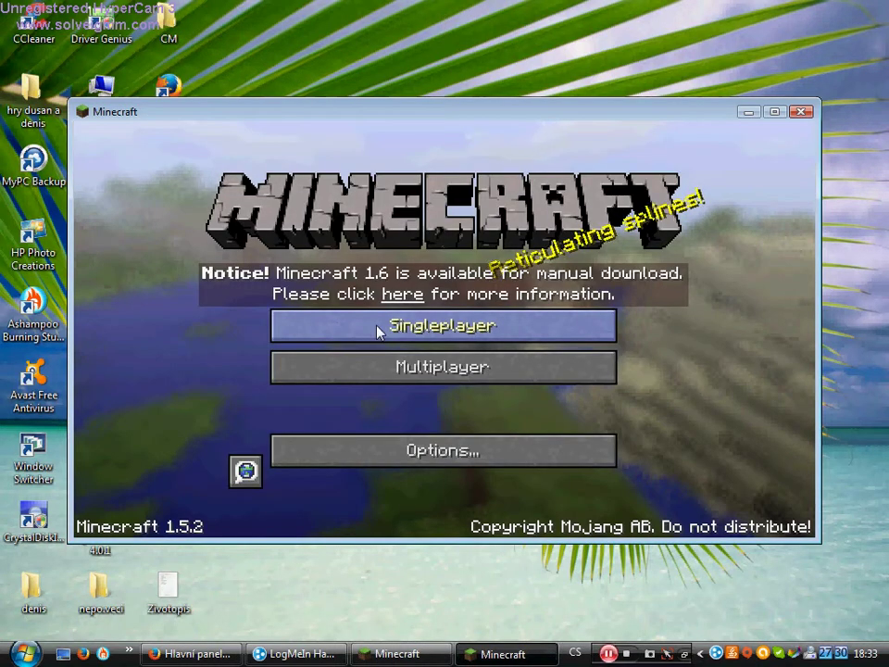
left_click(378, 331)
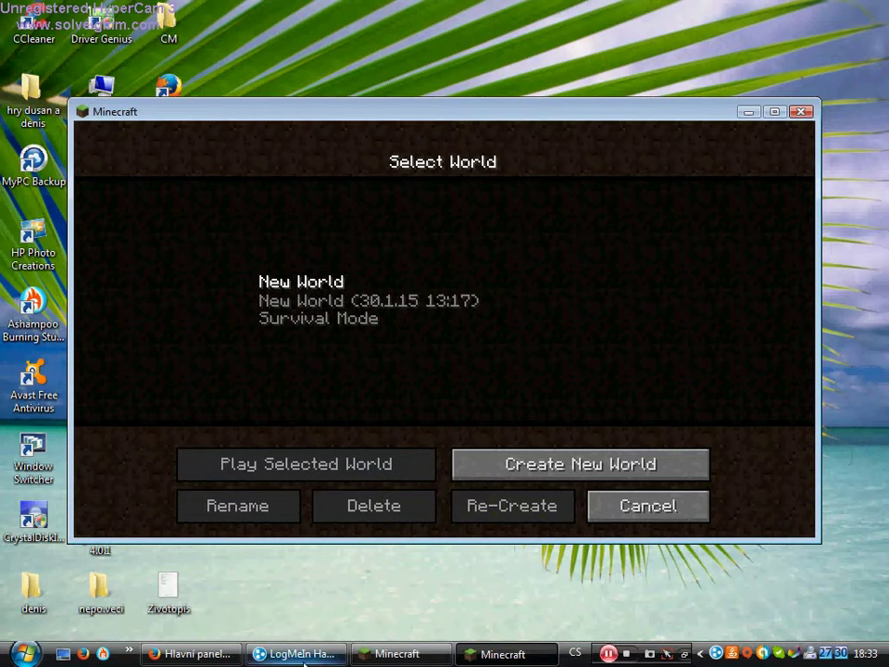
left_click(288, 337)
left_click(333, 463)
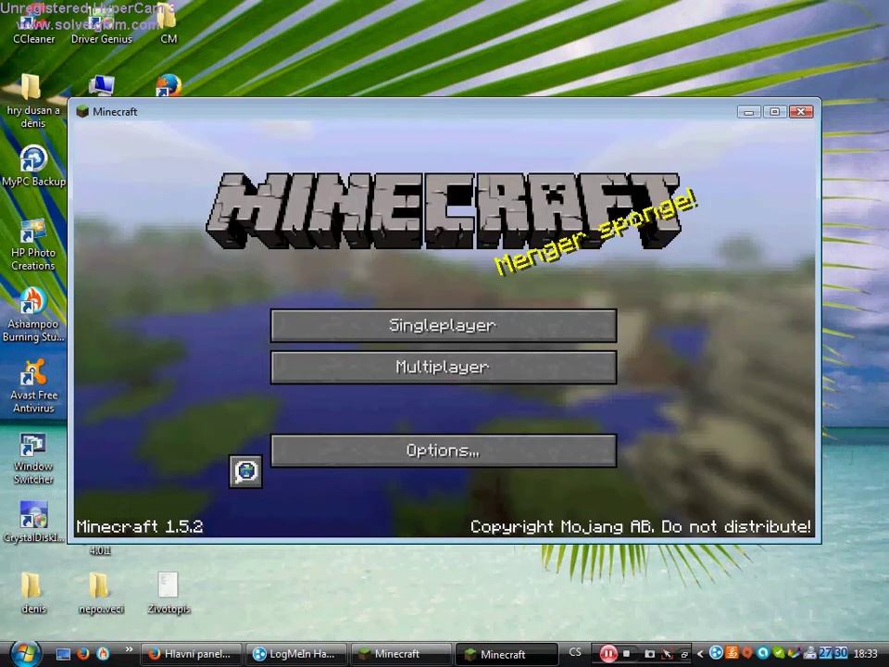
Step: Open the world to LAN with Allow Cheats turned on
key("e")
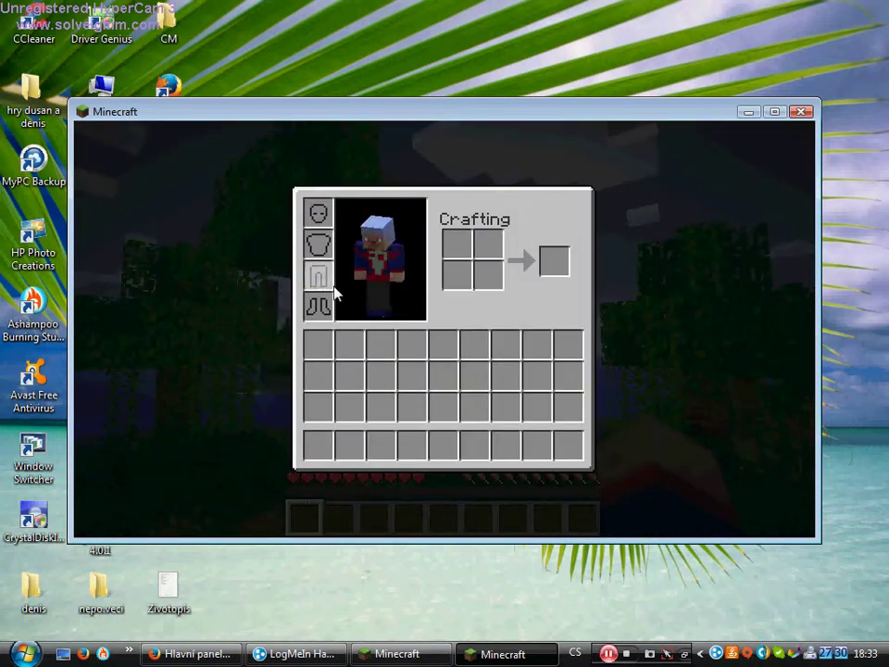
key("e")
key("Escape")
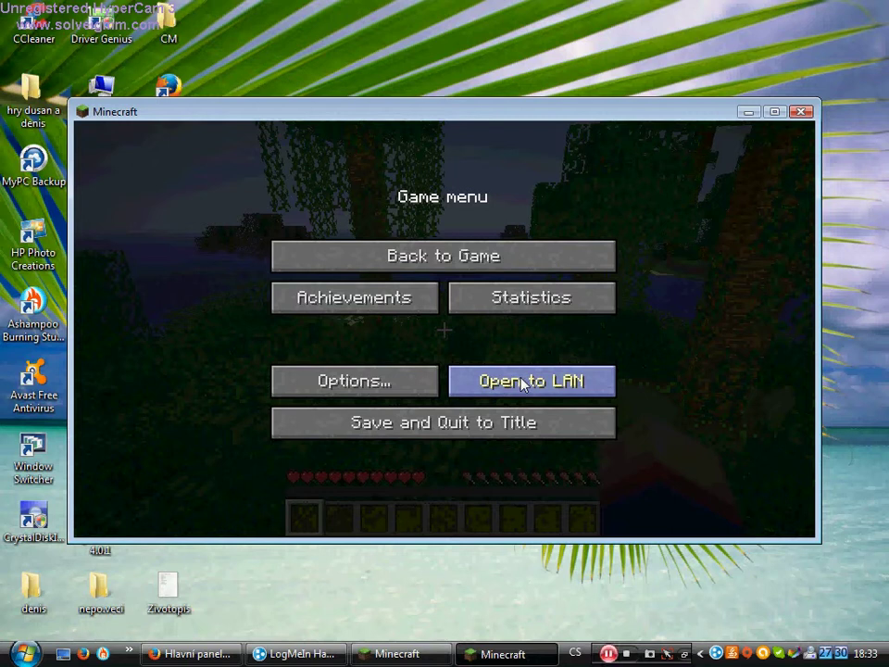
left_click(522, 382)
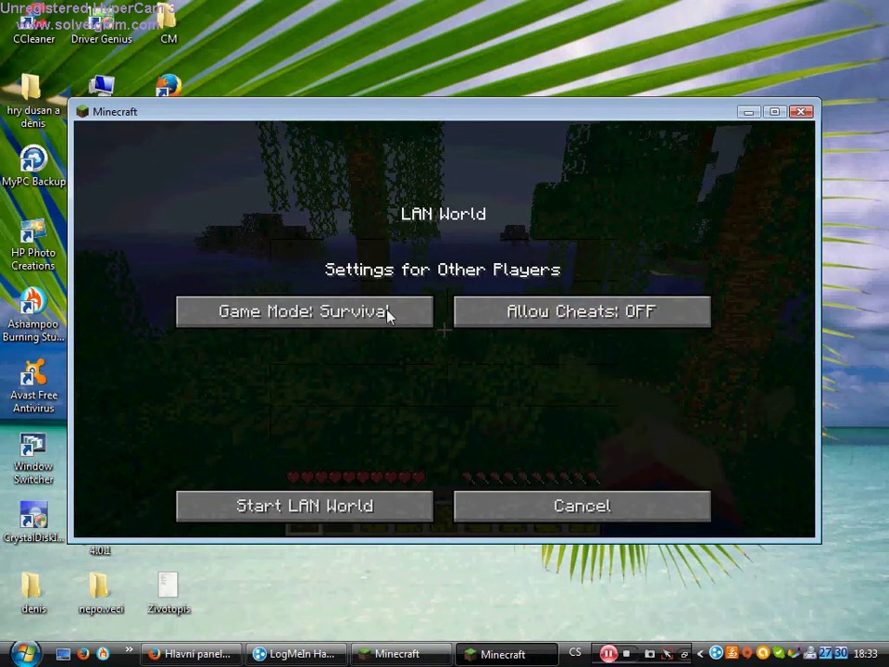
left_click(507, 319)
left_click(293, 506)
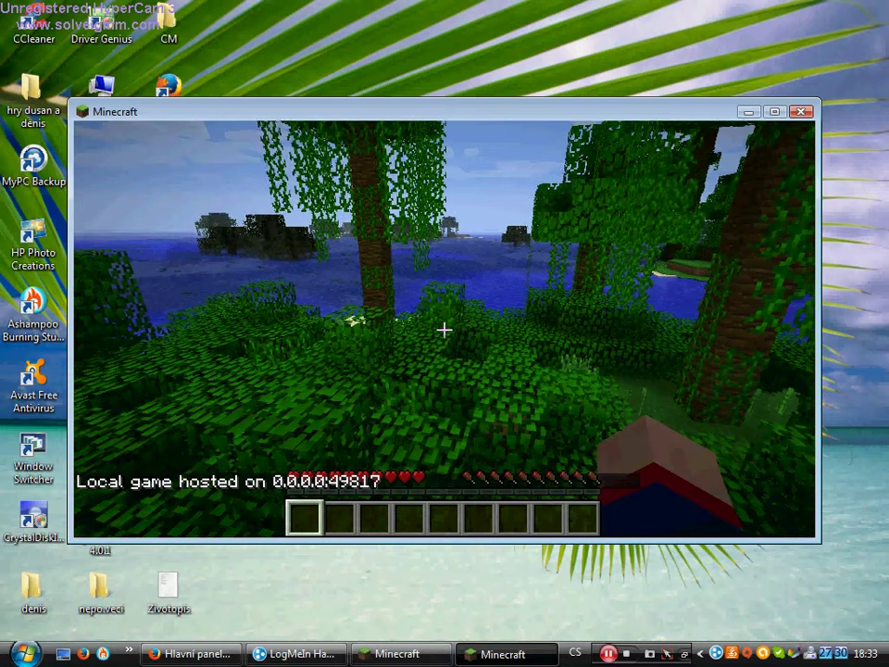
key("t")
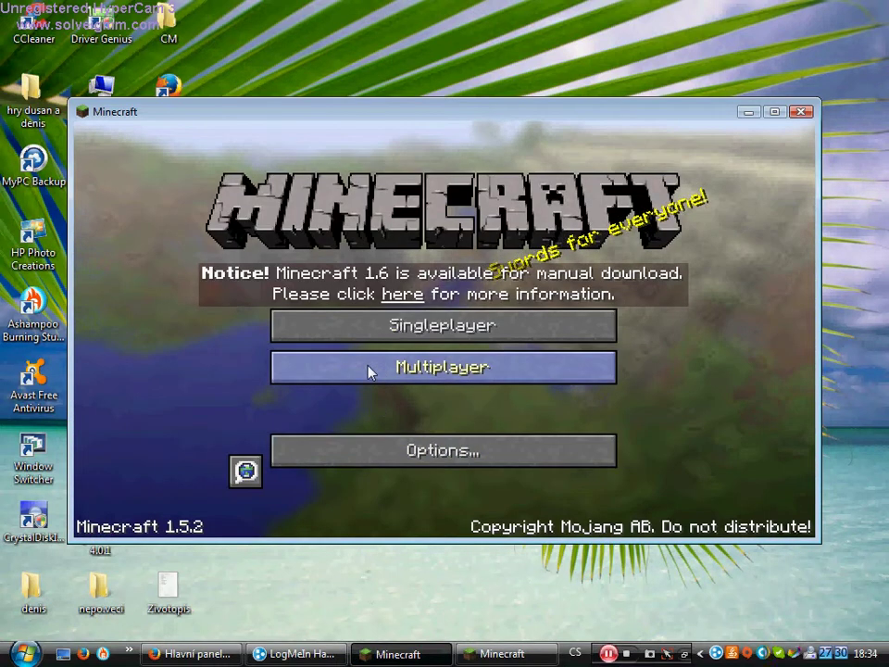
Step: Open Direct Connect from Multiplayer and clear the prefilled server address
left_click(368, 369)
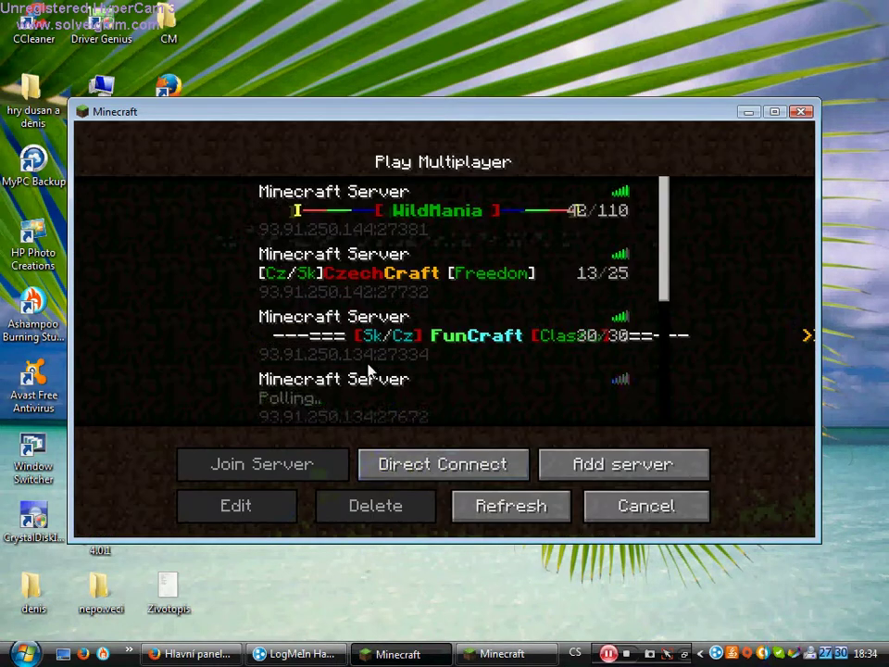
left_click(574, 460)
left_click(462, 477)
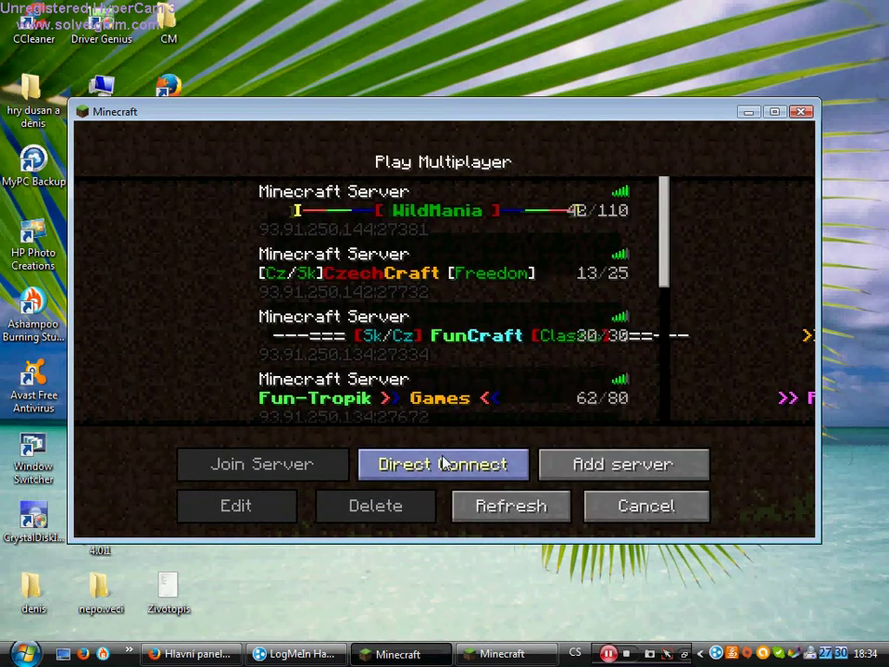
left_click(444, 463)
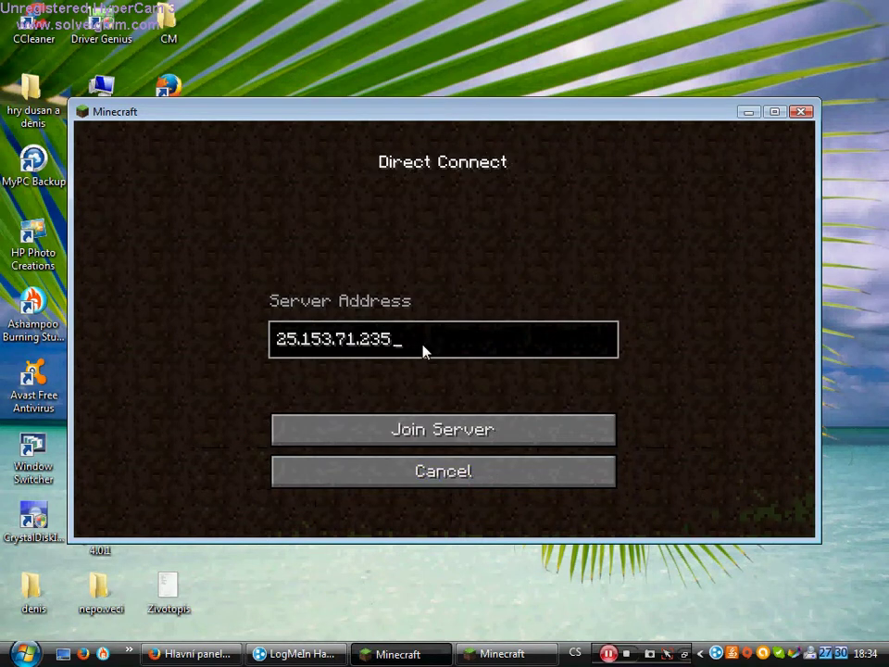
key("BackSpace")
key("BackSpace")
key("BackSpace")
key("BackSpace")
key("BackSpace")
key("BackSpace")
key("BackSpace")
key("BackSpace")
key("BackSpace")
key("BackSpace")
key("BackSpace")
key("BackSpace")
key("BackSpace")
left_click(311, 654)
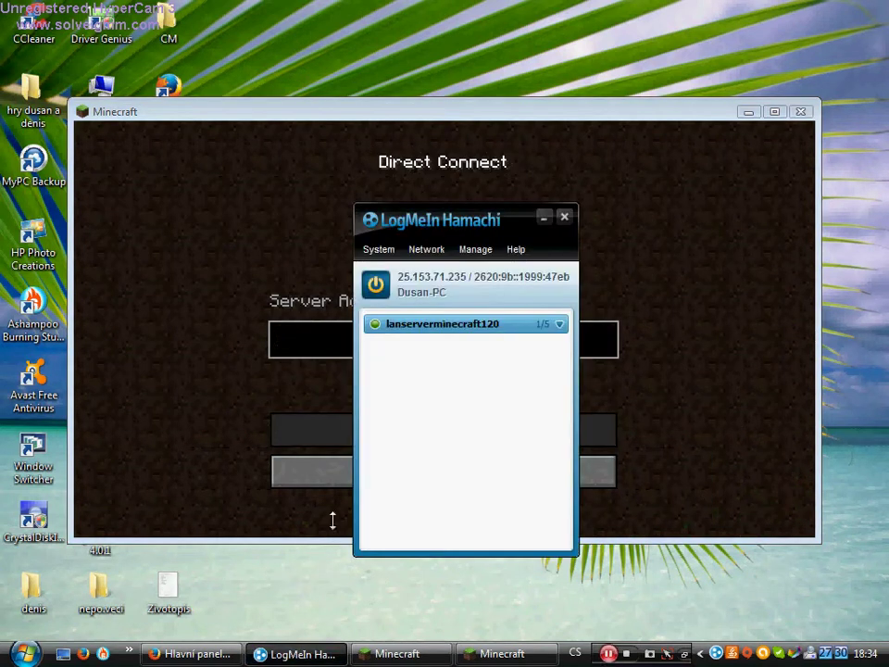
left_click_drag(418, 226, 594, 275)
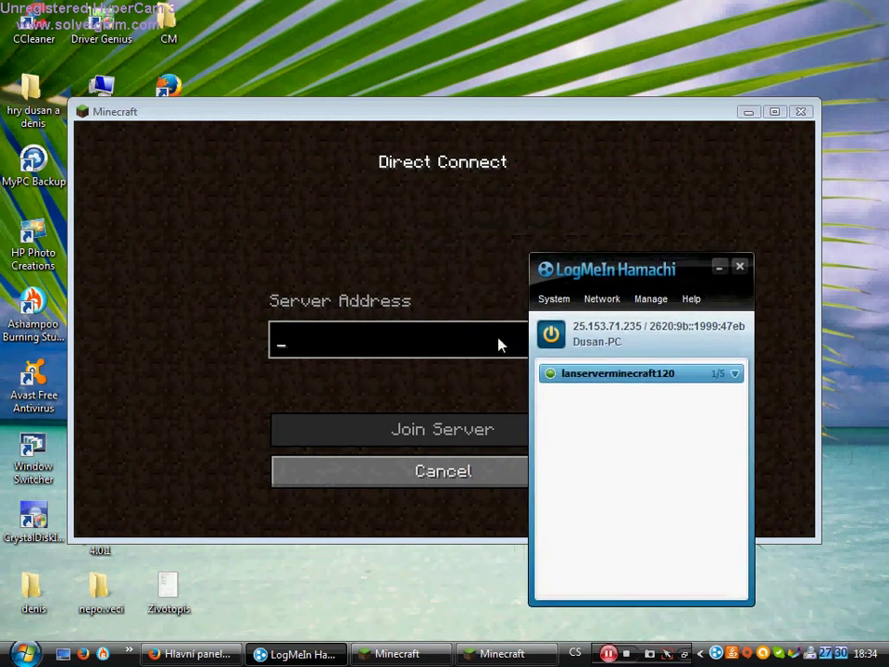
left_click(284, 375)
left_click(299, 654)
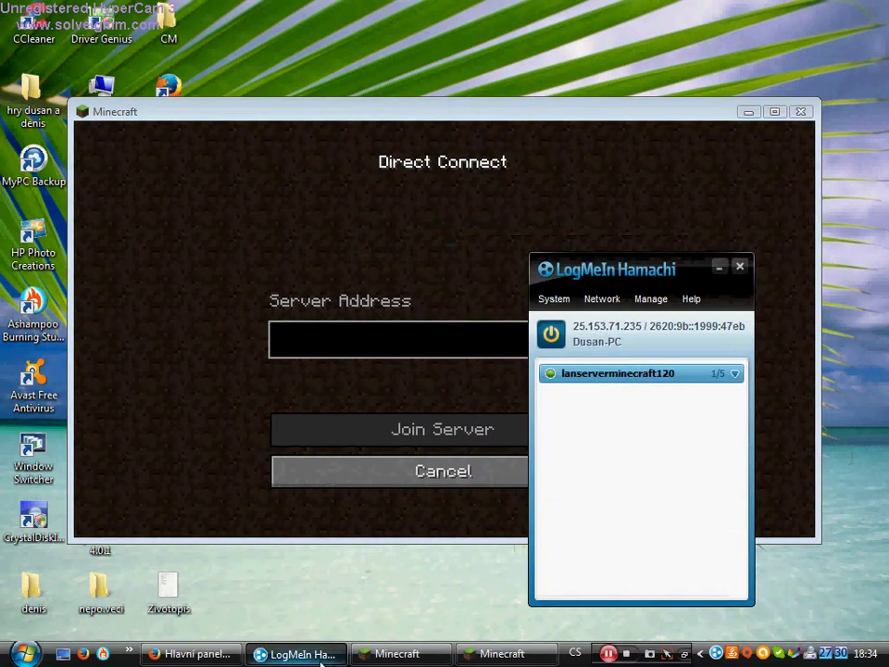
right_click(597, 331)
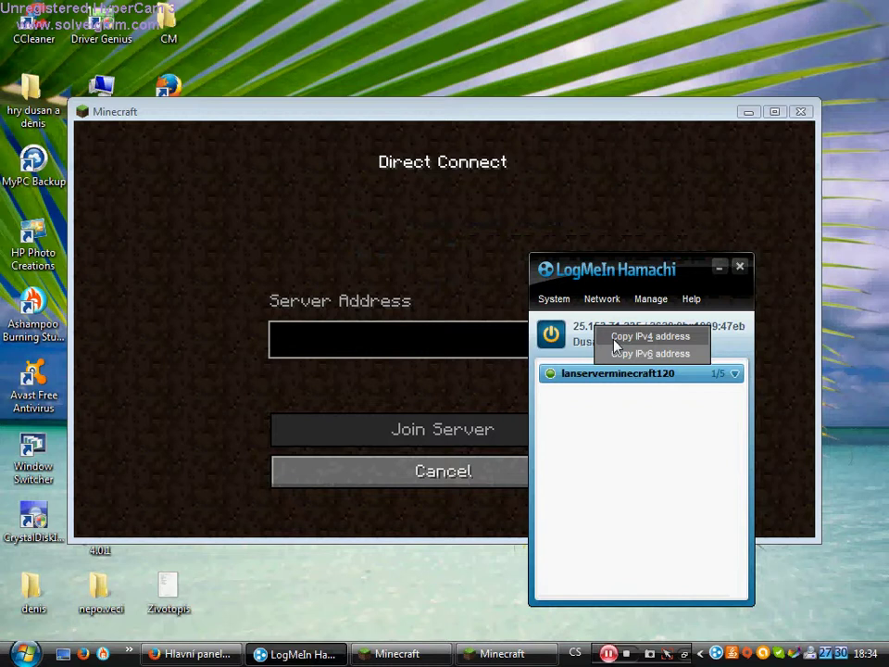
left_click(615, 339)
left_click(718, 268)
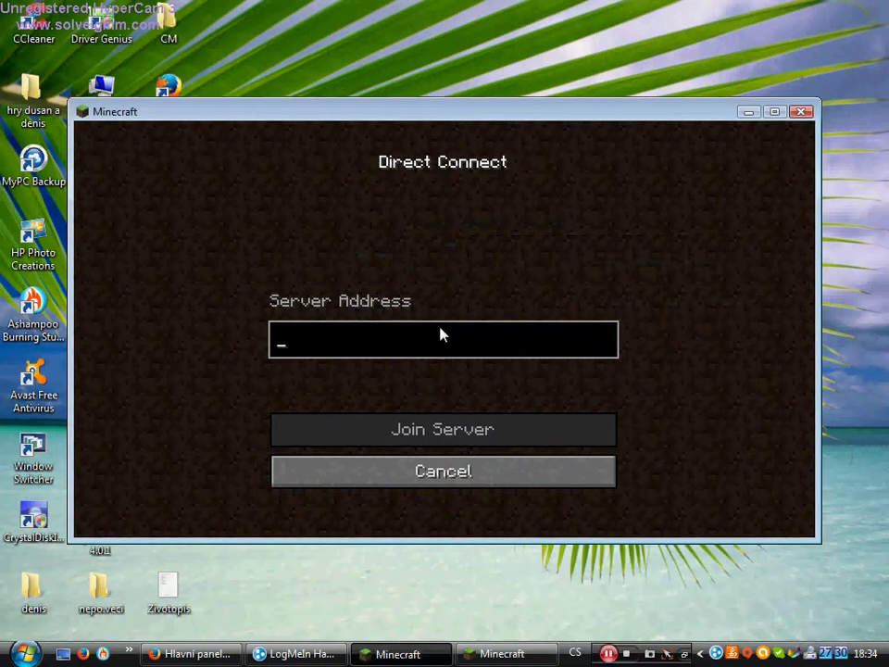
key("ctrl+v")
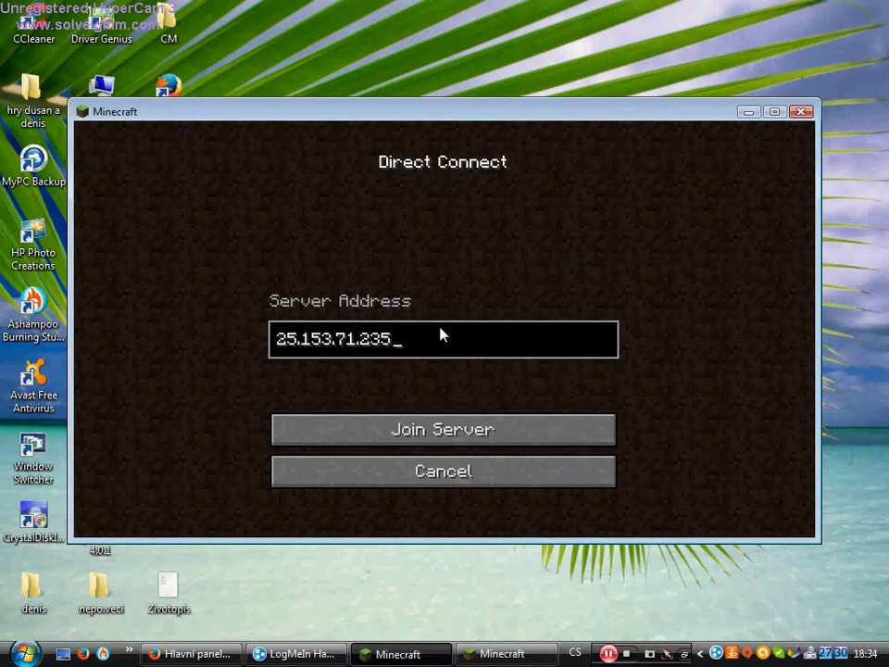
Step: Append port :49817 from the host's LAN message and join the server
type(":")
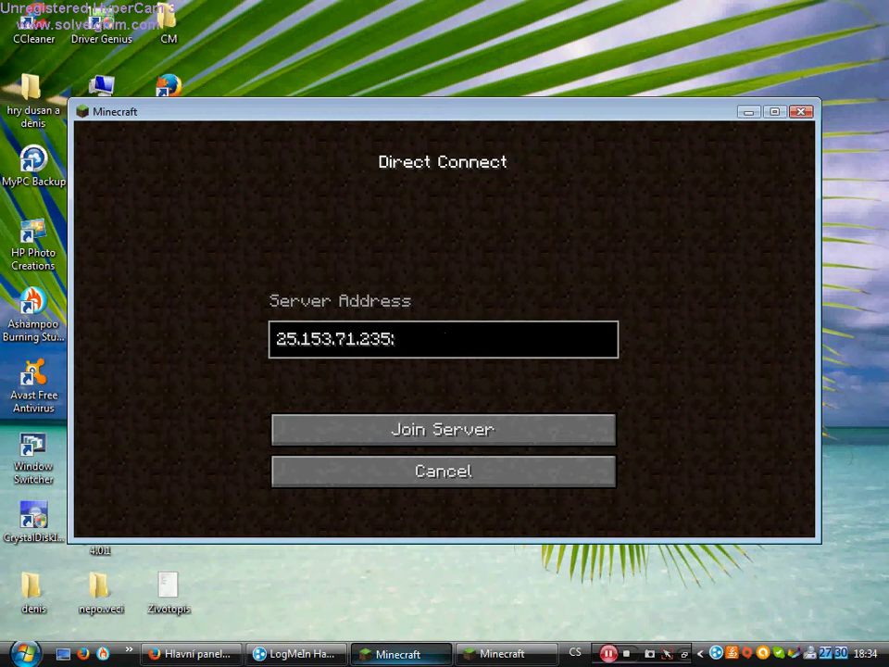
key("alt+Tab")
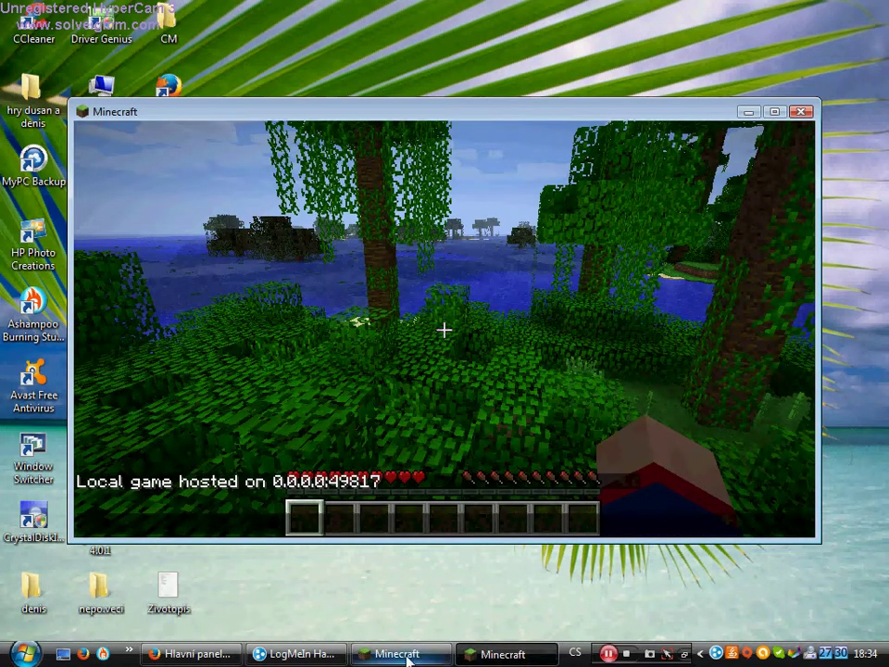
left_click(407, 656)
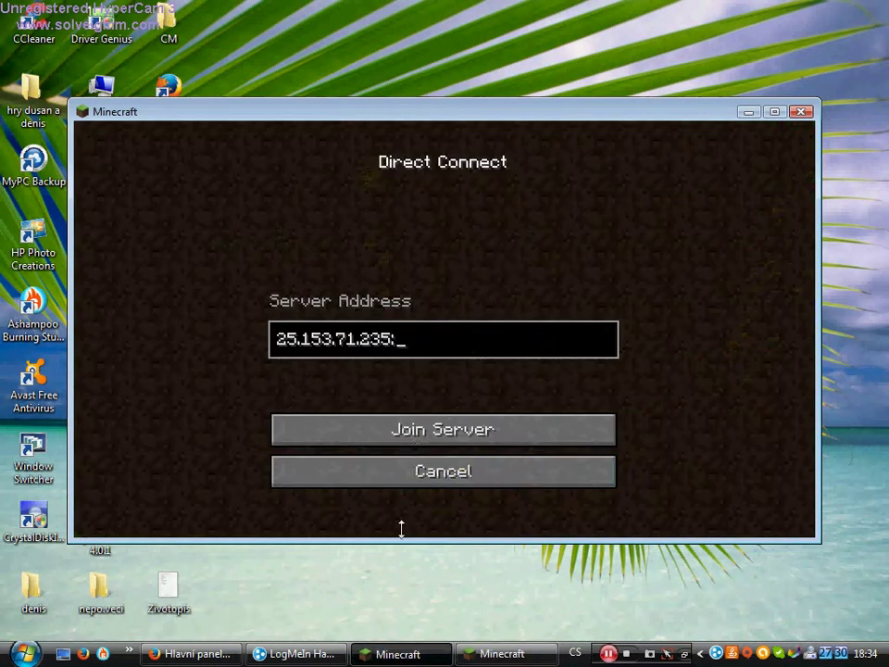
type("4981")
left_click(505, 654)
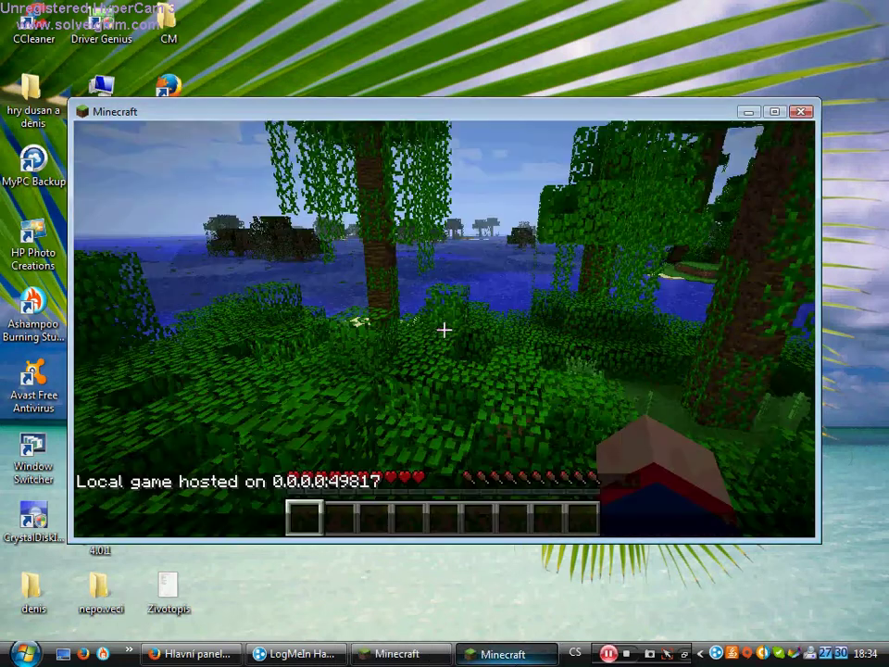
key("alt+Tab")
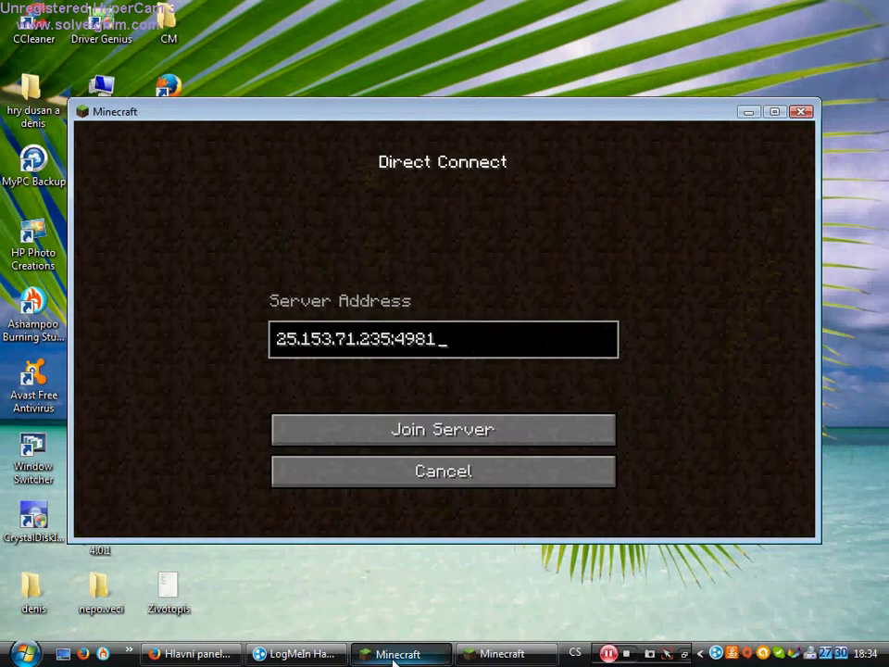
type("7")
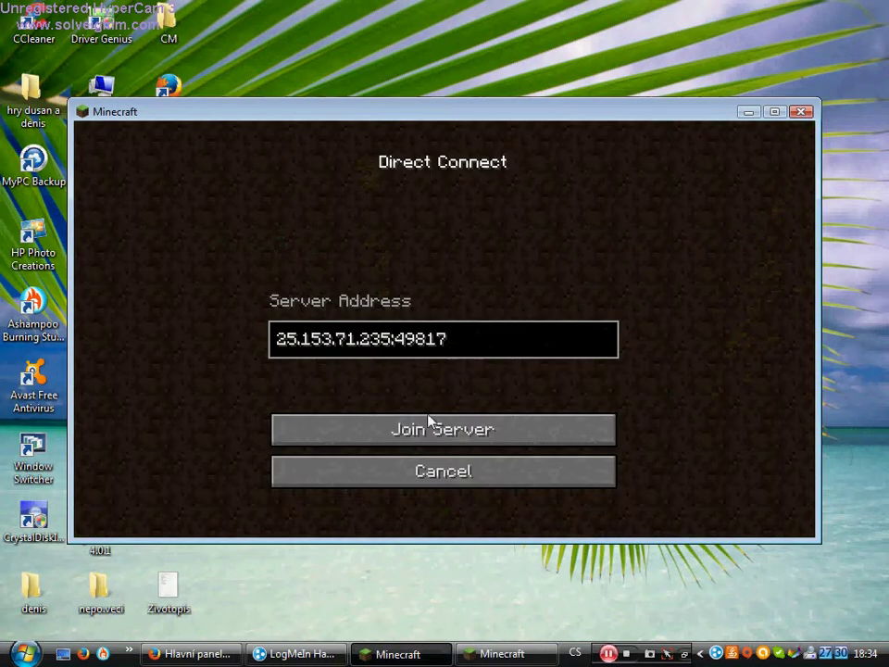
left_click(426, 428)
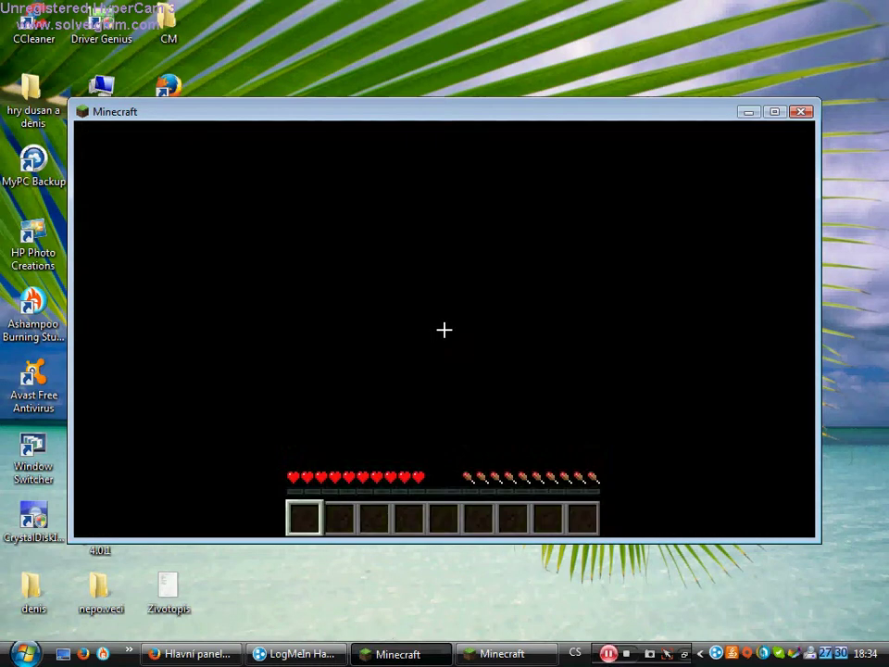
Step: Walk forward, then teleport to the host player with the /tp command
key("e")
key("e")
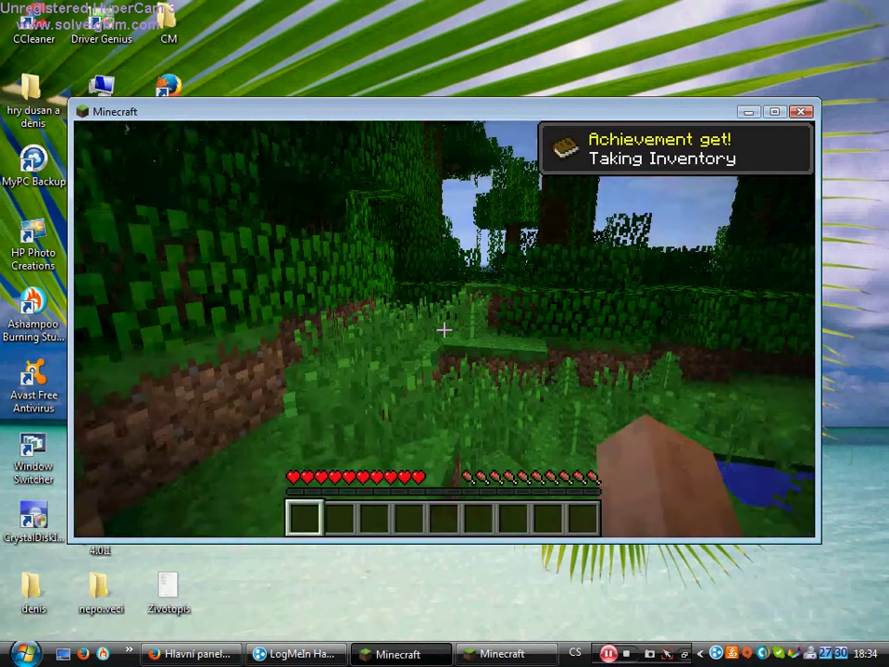
key("w")
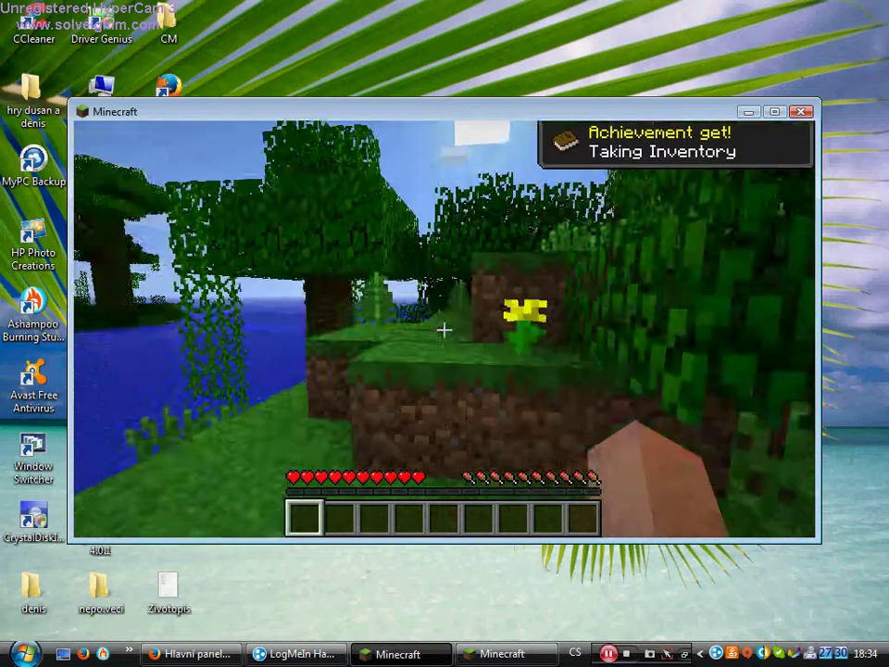
key("w")
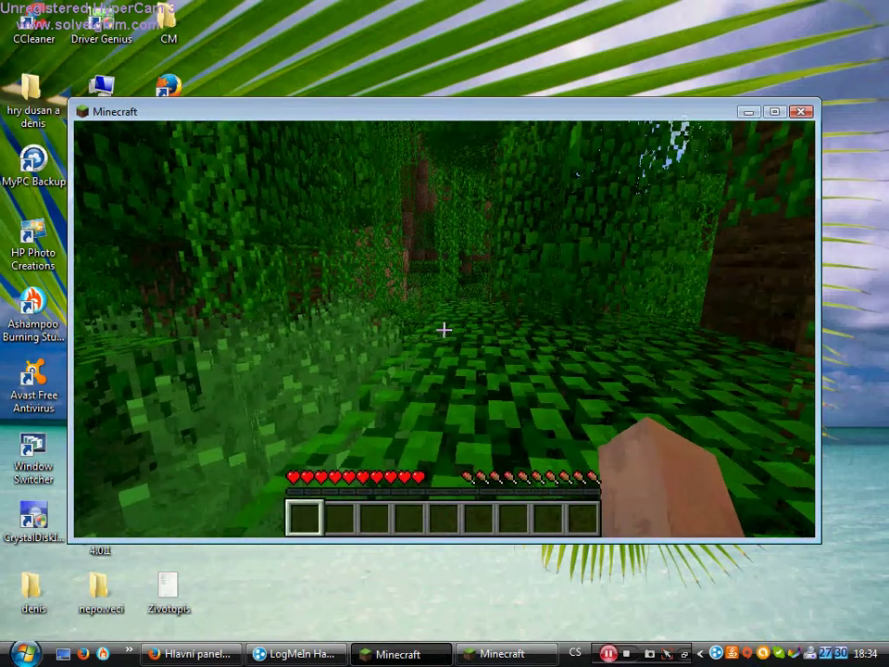
key("t")
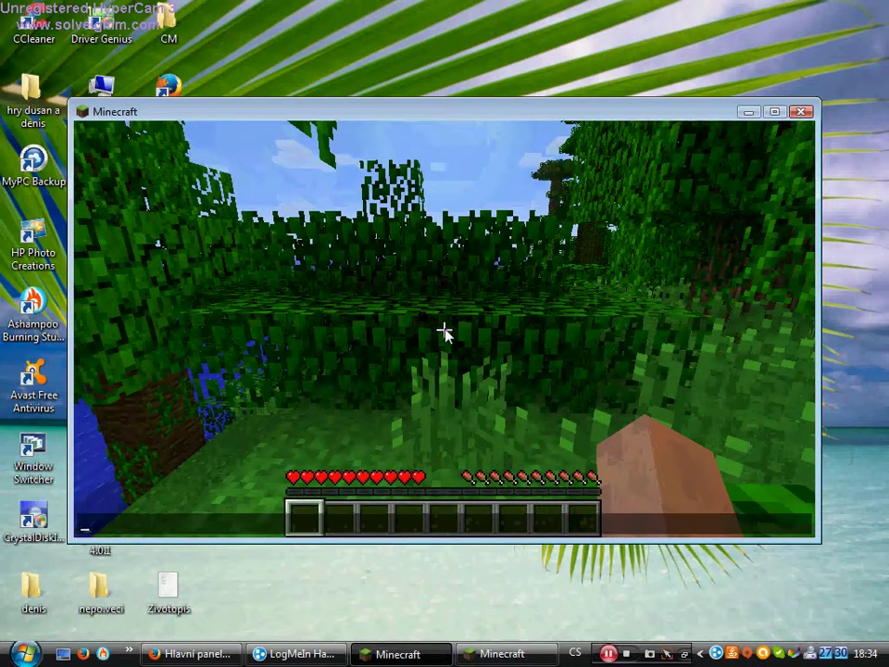
type("/tp dusa")
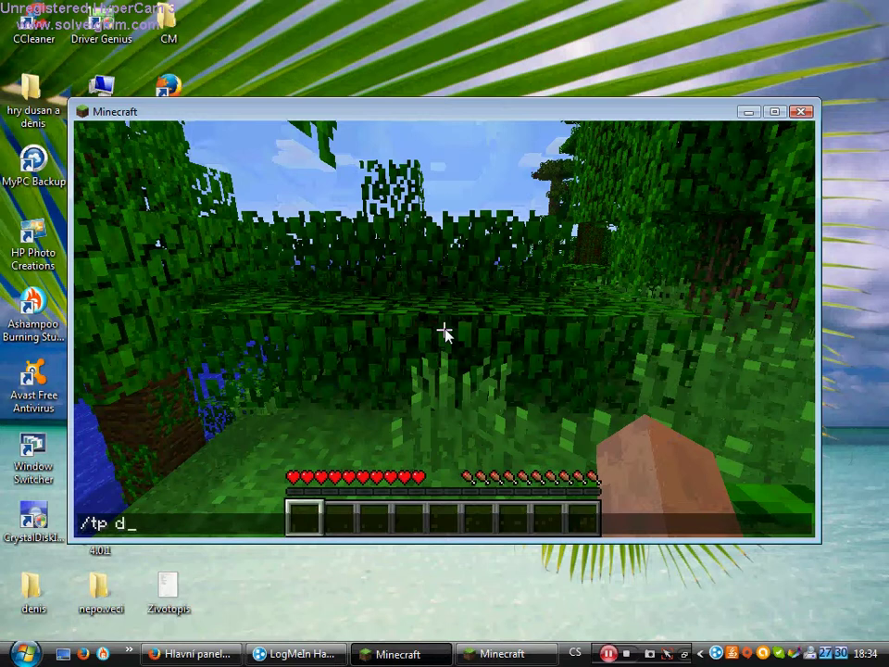
type("nh")
key("Return")
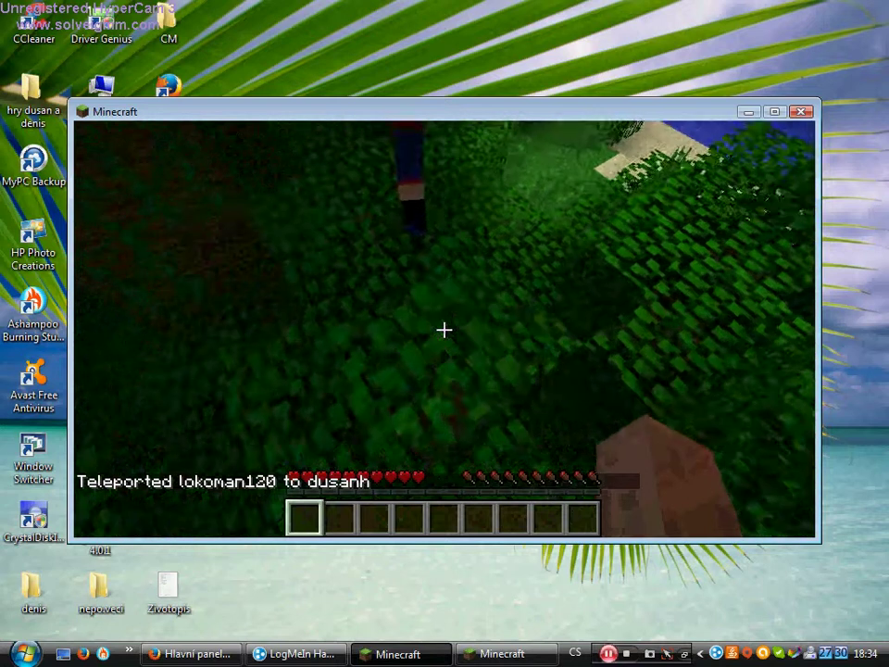
Step: Check chat and the player list, free the mouse, and bring Hamachi up, moved left
key("e")
key("e")
key("t")
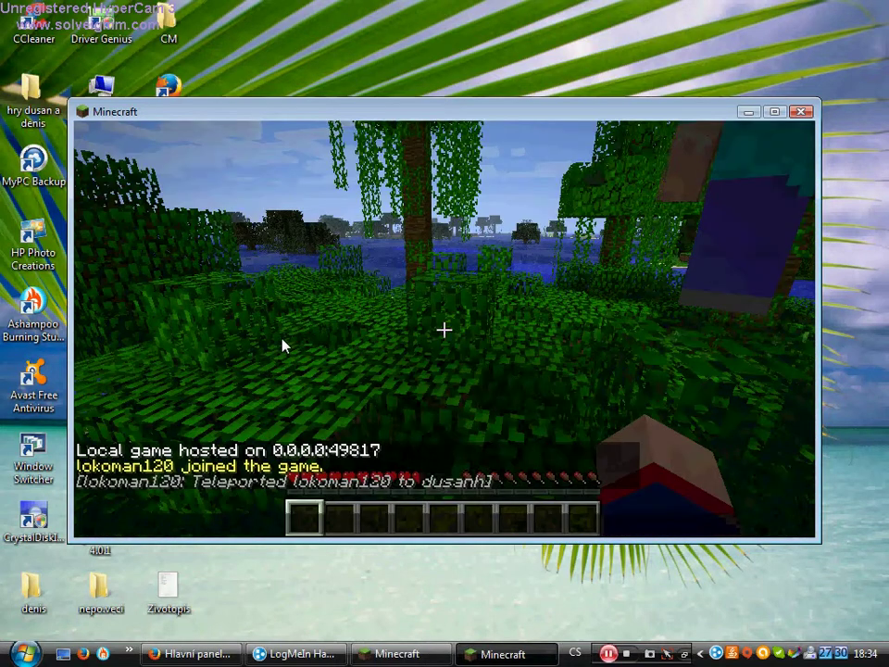
key("Escape")
key("Tab")
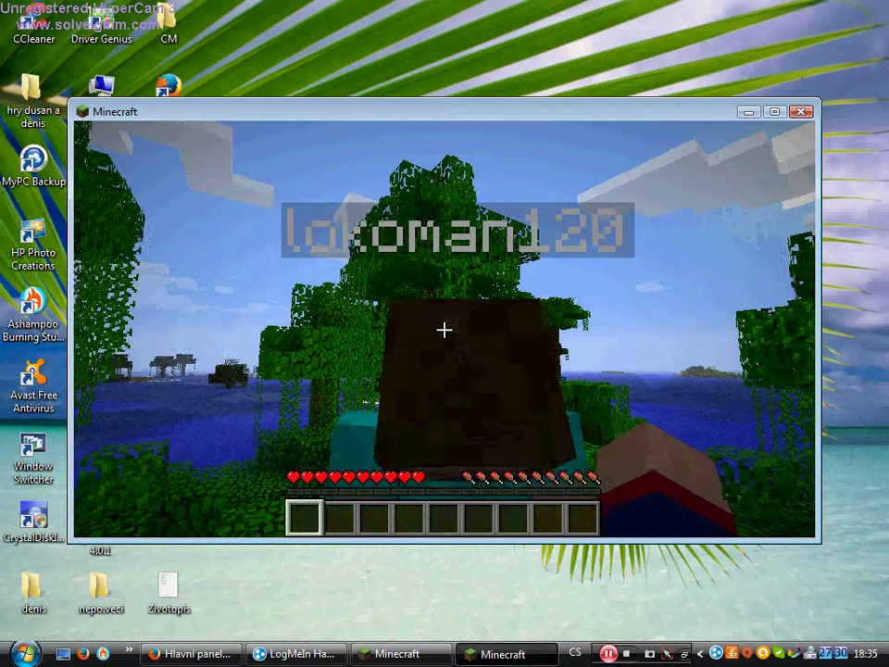
key("e")
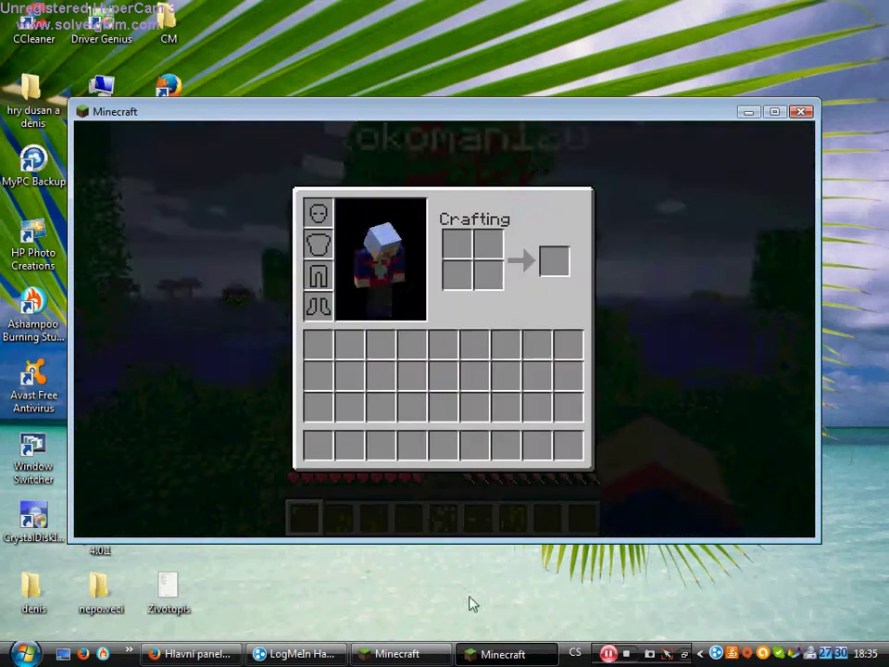
key("e")
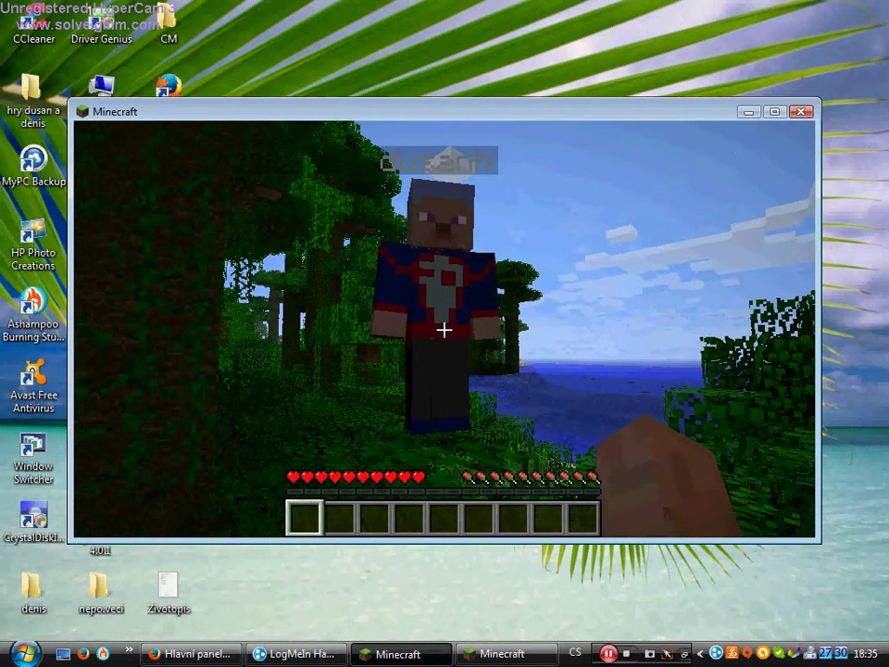
key("e")
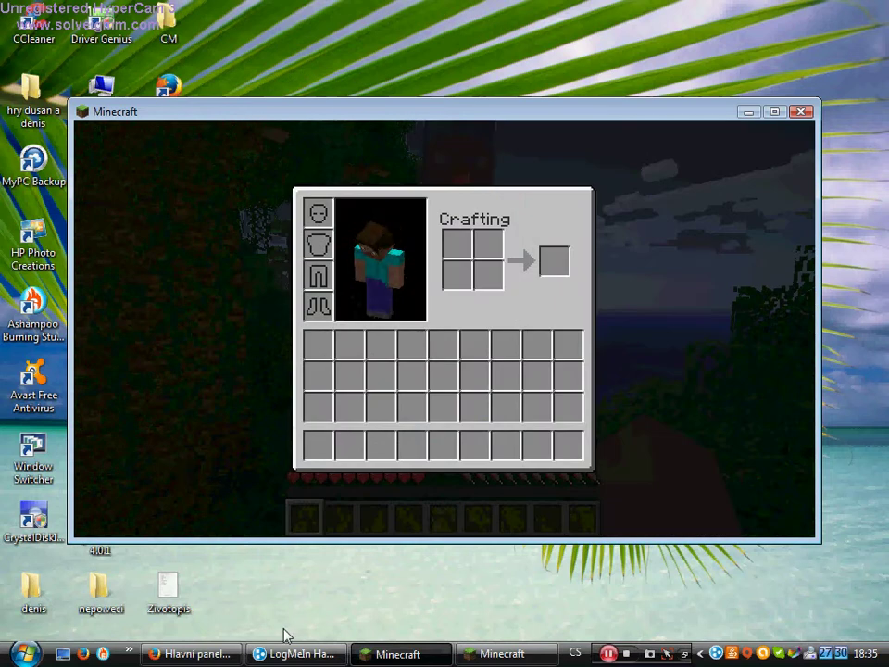
left_click(297, 654)
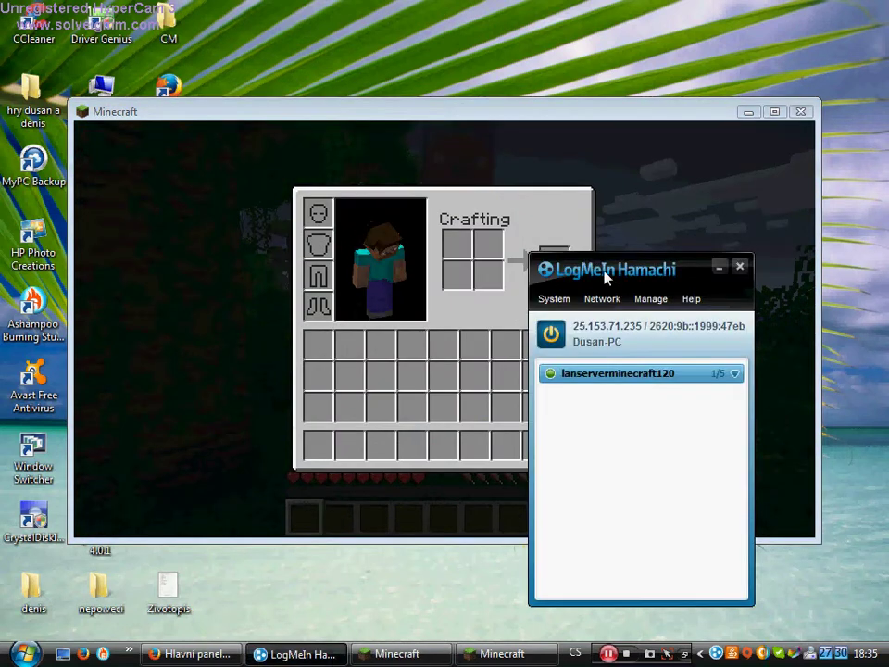
left_click_drag(606, 270, 495, 304)
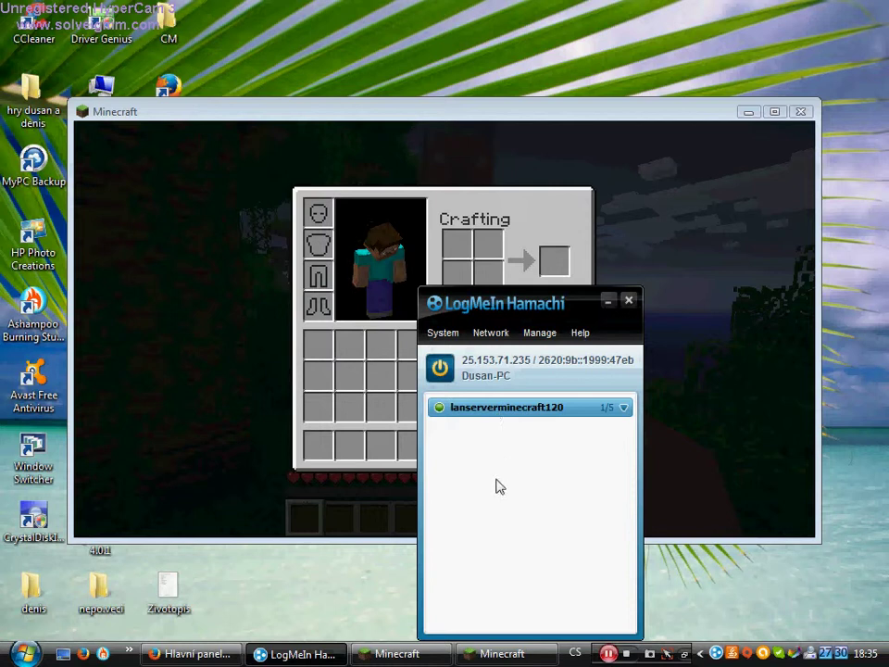
Step: Disconnect the second Minecraft client from the hosted world and close its window
left_click(609, 307)
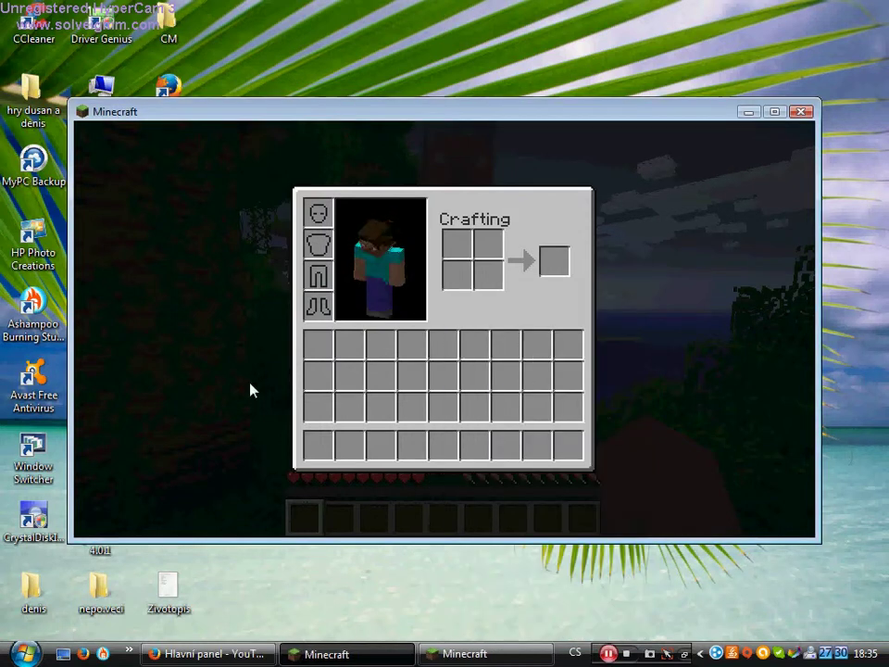
key("e")
key("Escape")
left_click(426, 421)
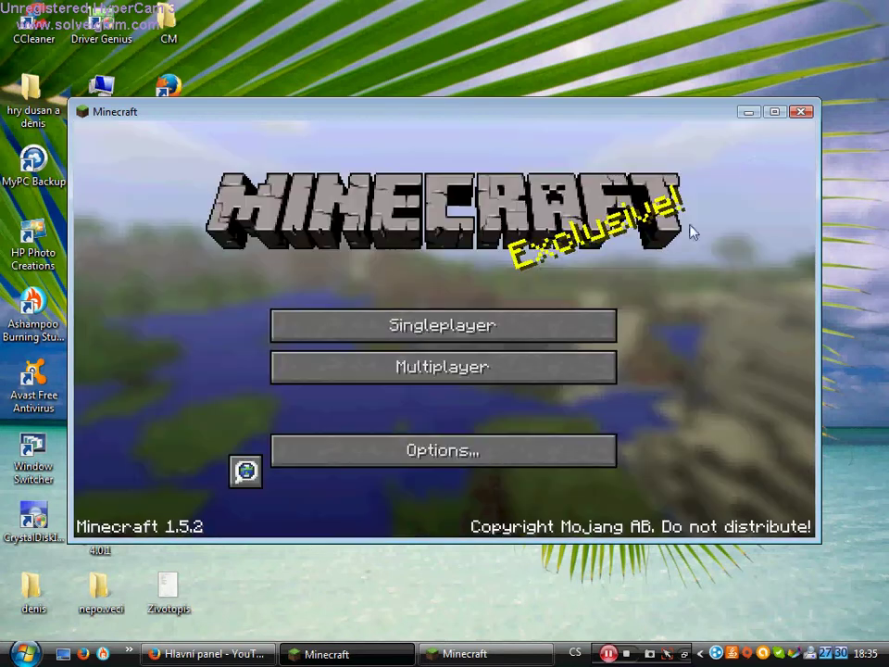
left_click(801, 112)
Step: Save and quit the host's world to title, close Minecraft, and exit Hamachi from the tray
key("e")
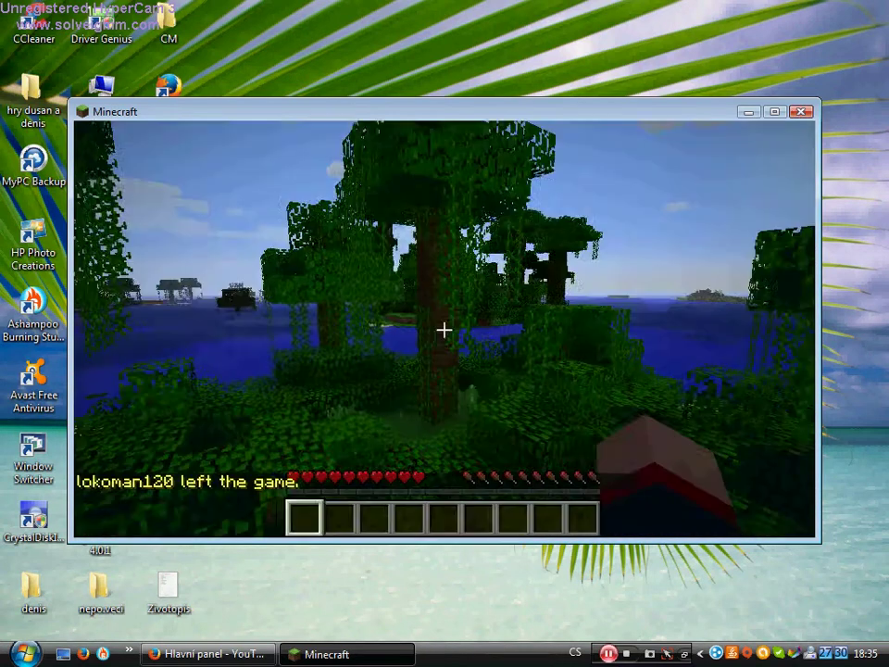
mouse_move(444, 329)
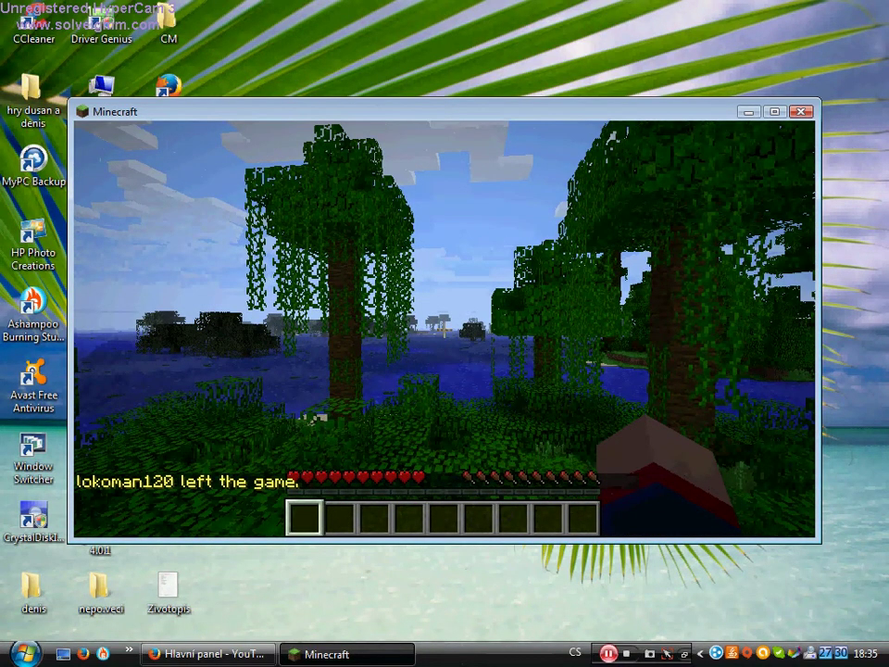
key("Escape")
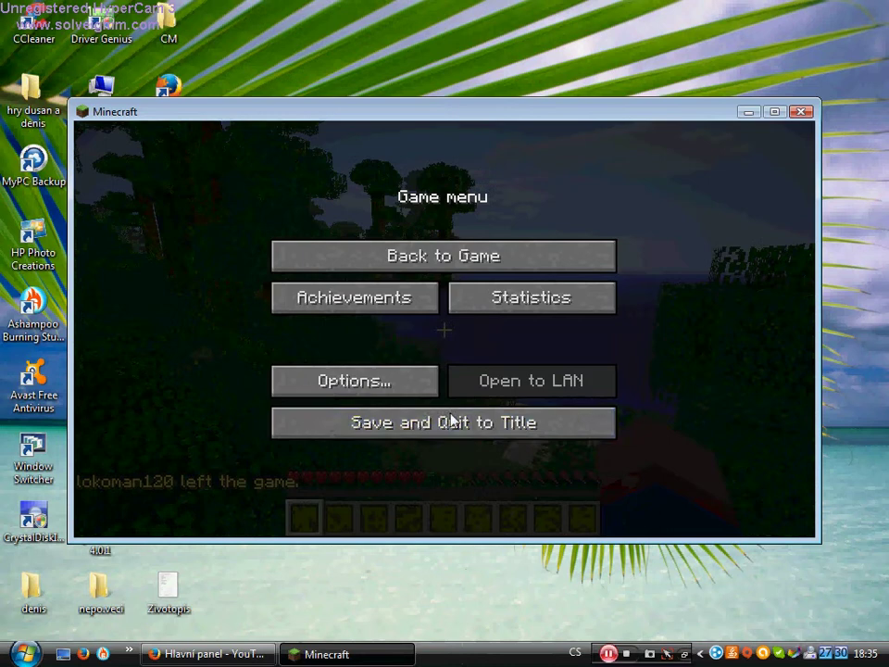
left_click(453, 420)
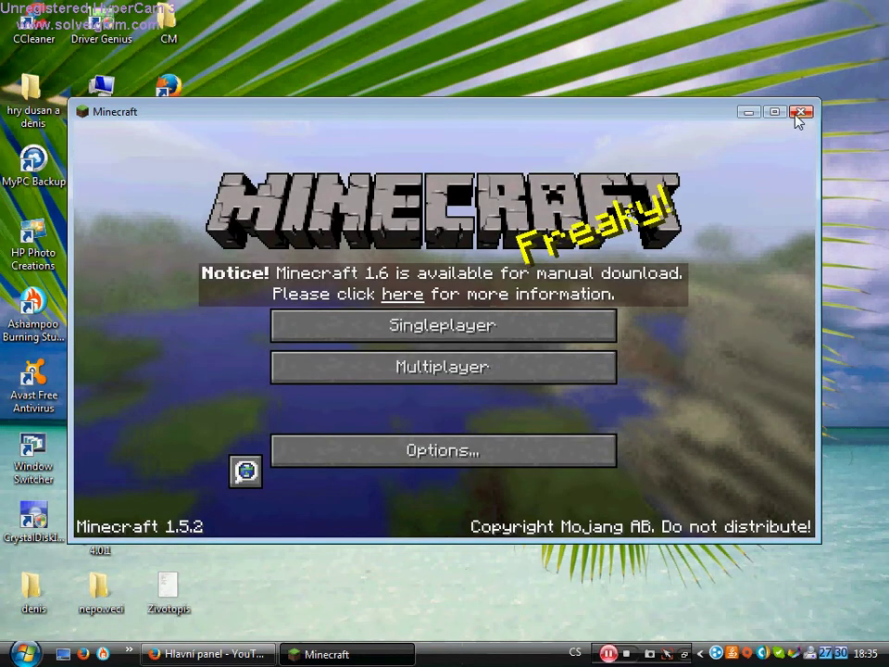
left_click(801, 112)
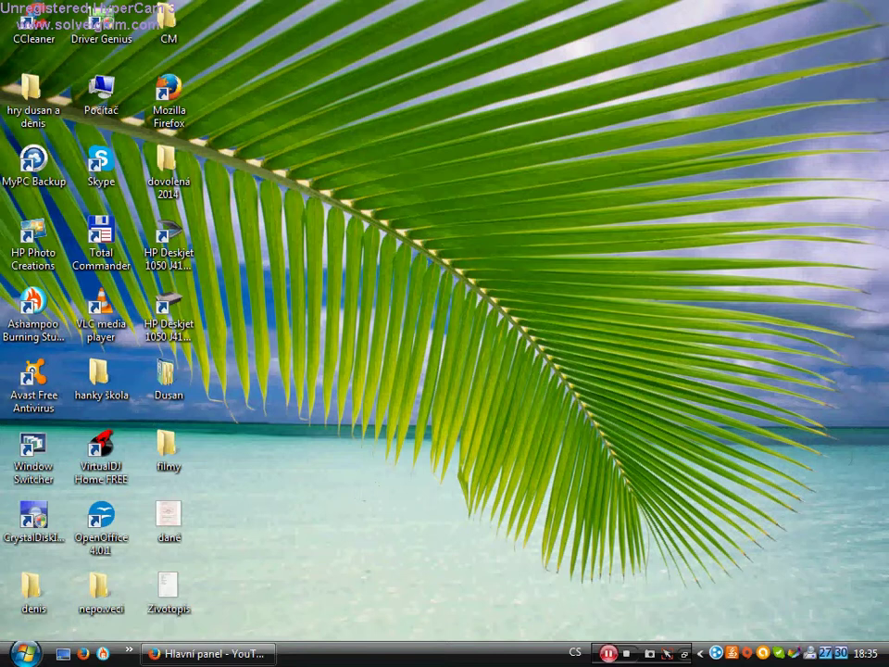
right_click(716, 657)
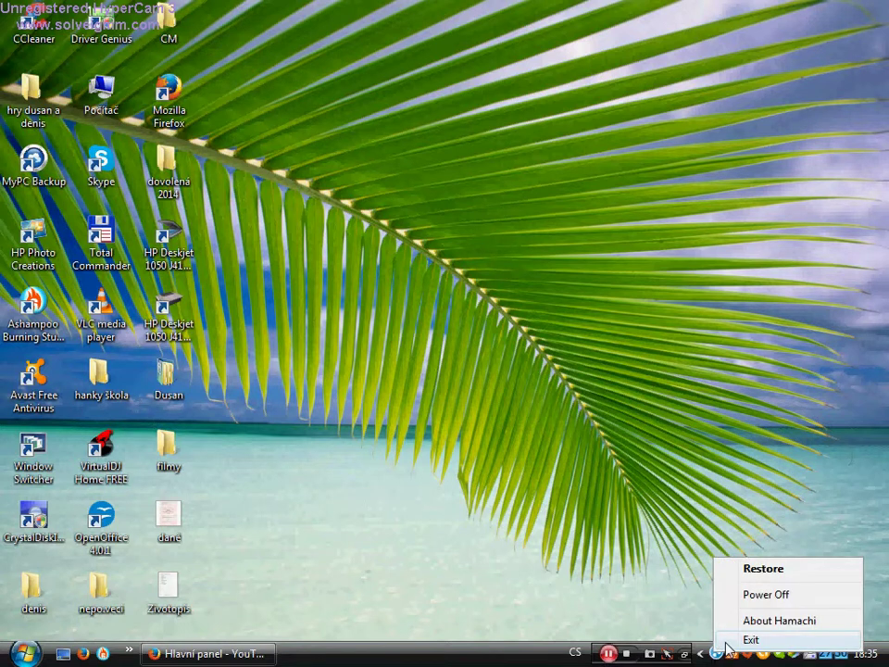
left_click(458, 597)
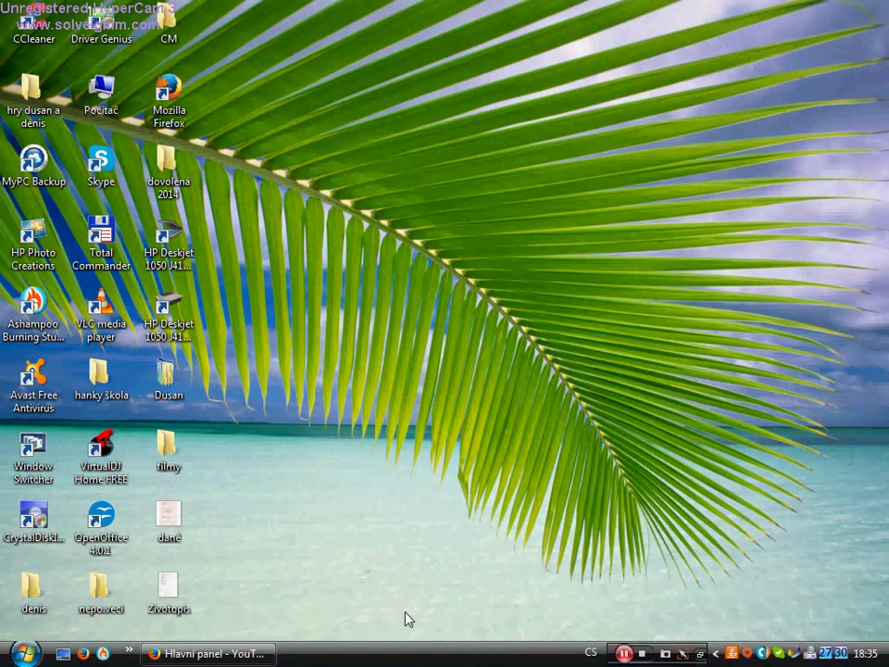